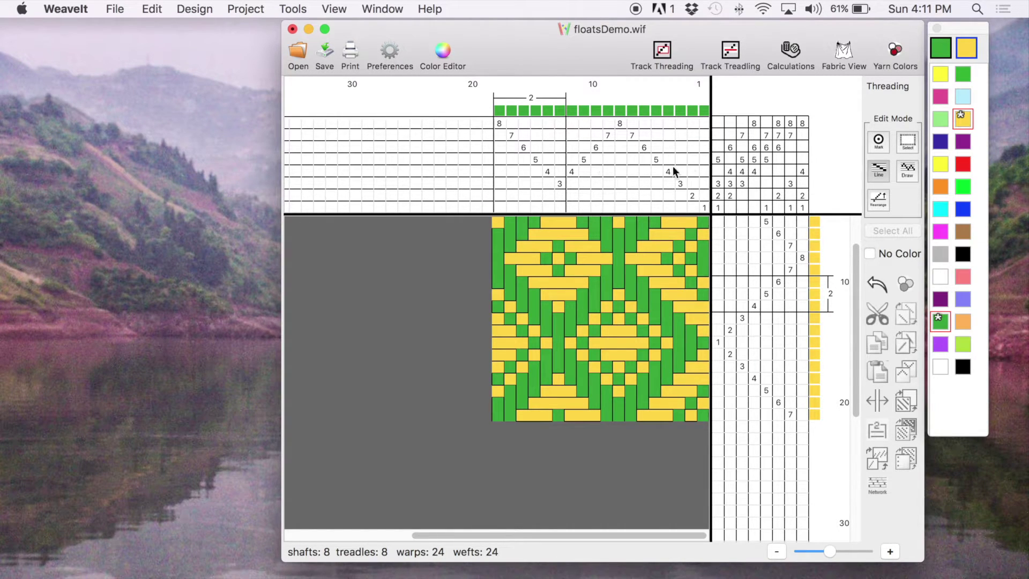
# - Run Find Floats with allowable float length 5 on warp and weft, excluding the fabric back
pyautogui.click(194, 11)
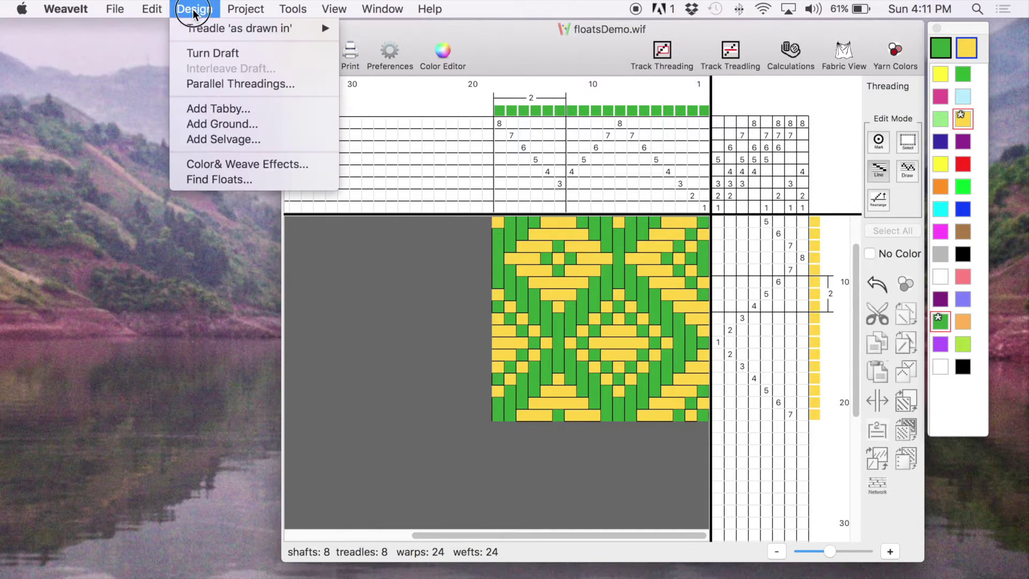
pyautogui.click(252, 183)
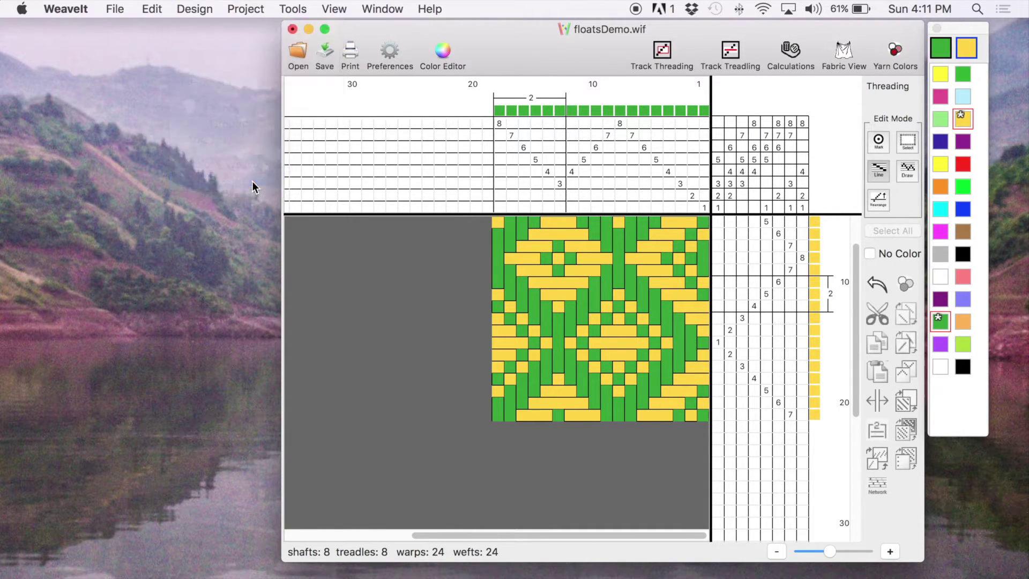
pyautogui.click(459, 195)
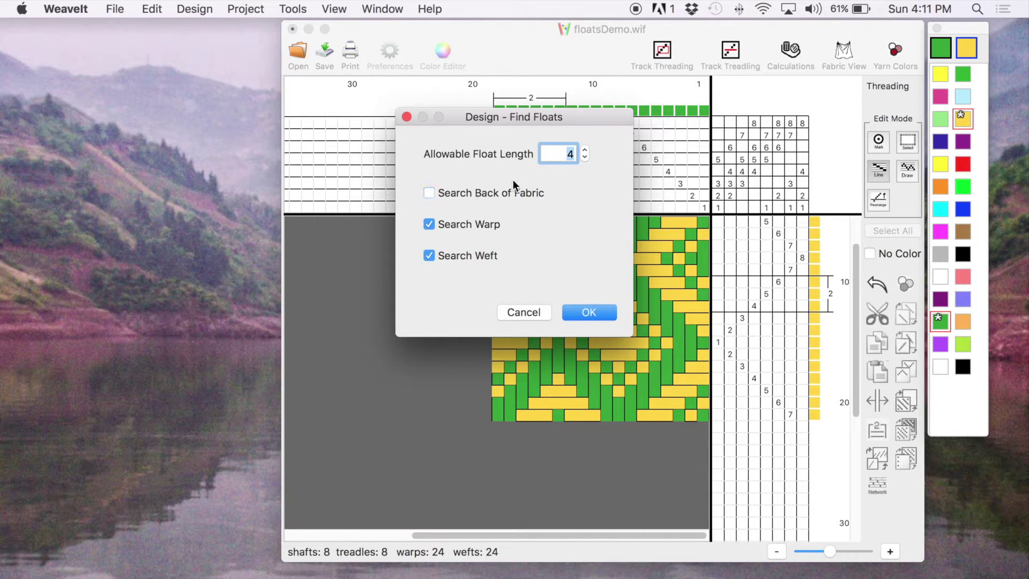
pyautogui.click(586, 151)
pyautogui.click(597, 314)
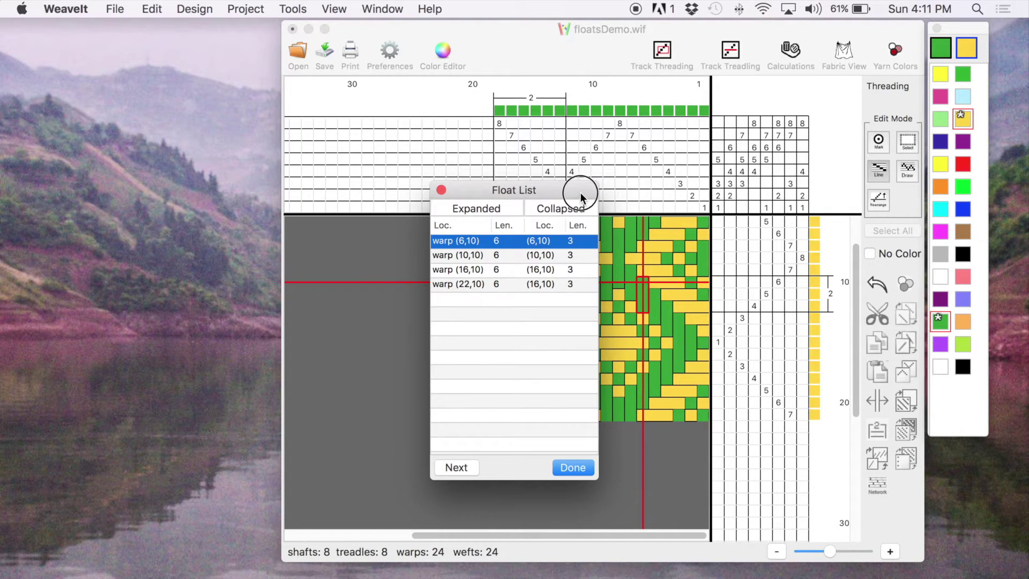
# - Move the Float List aside to reveal the four length-6 warp floats marked on the drawdown
pyautogui.moveTo(581, 197); pyautogui.dragTo(494, 183)
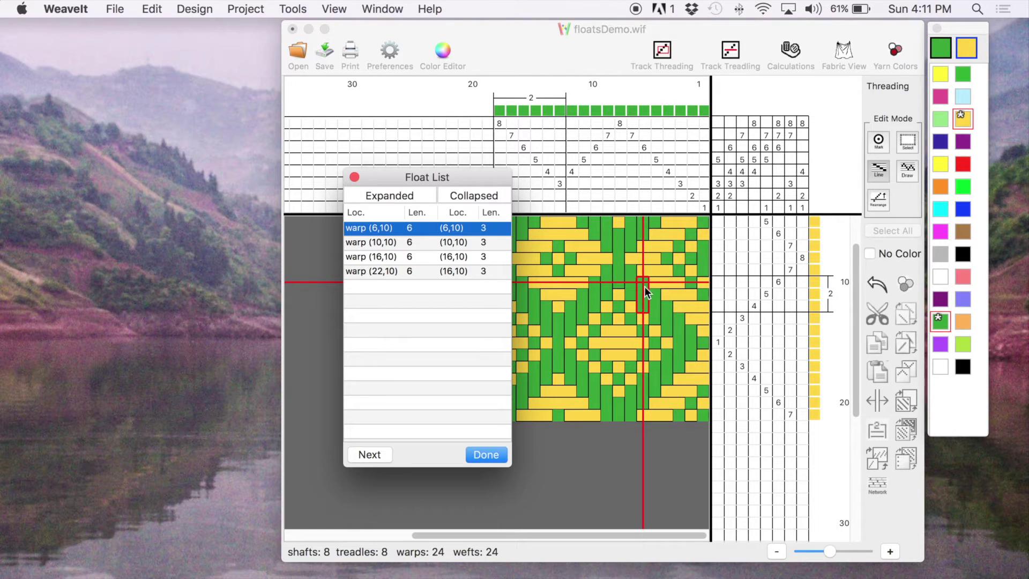
pyautogui.click(649, 304)
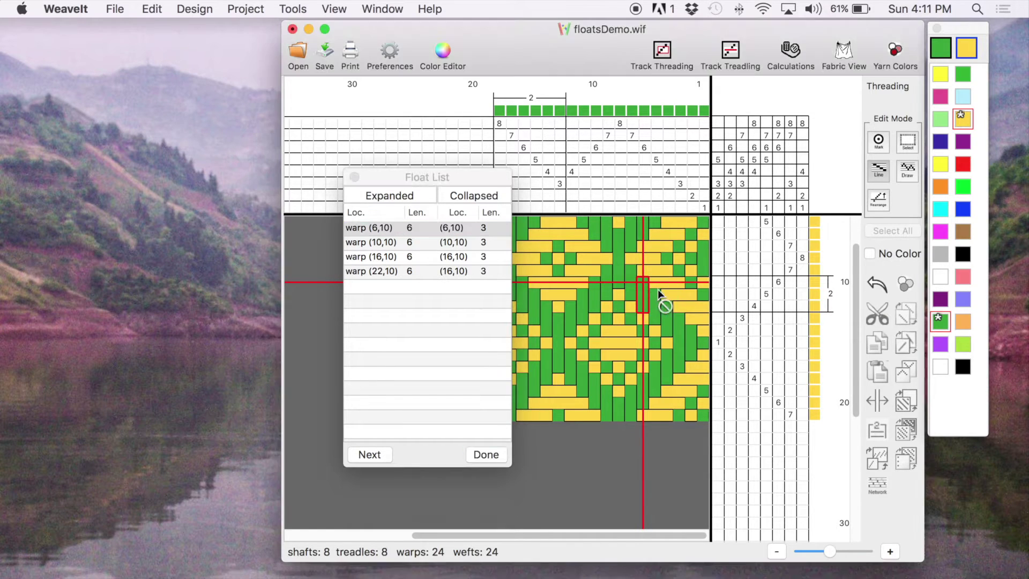
# - Open the Fabric View and arrange it beside the draft and the Float List
pyautogui.click(850, 51)
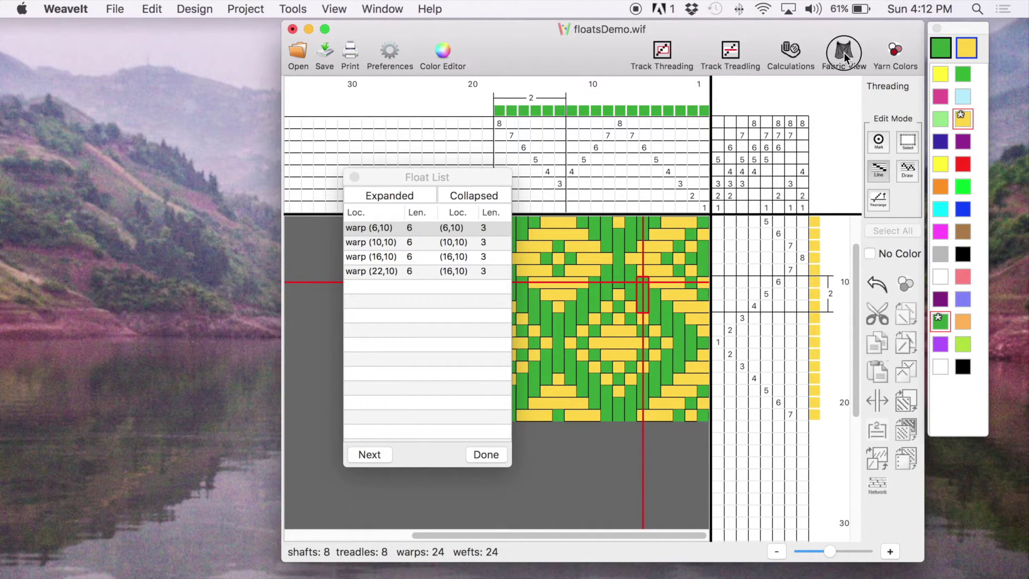
pyautogui.moveTo(682, 99); pyautogui.dragTo(358, 103)
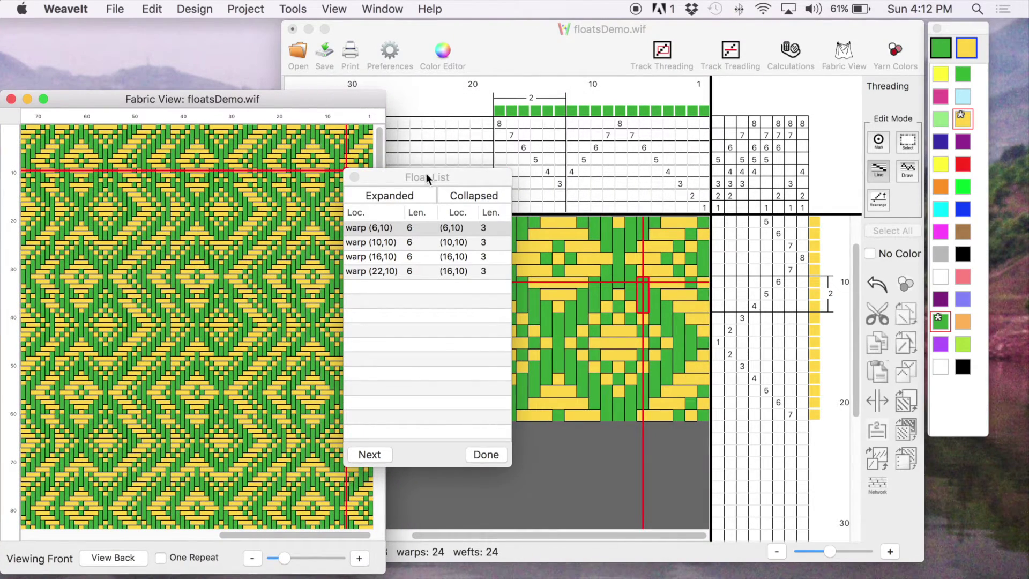
pyautogui.moveTo(421, 176); pyautogui.dragTo(460, 230)
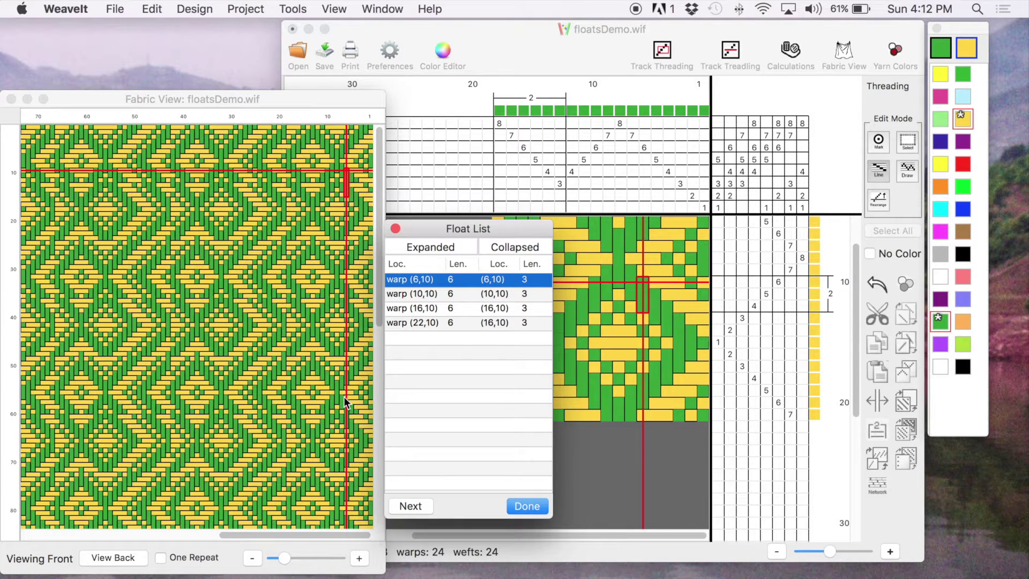
# - Magnify the fabric preview three zoom steps and go to the first long float at warp 6
pyautogui.click(360, 559)
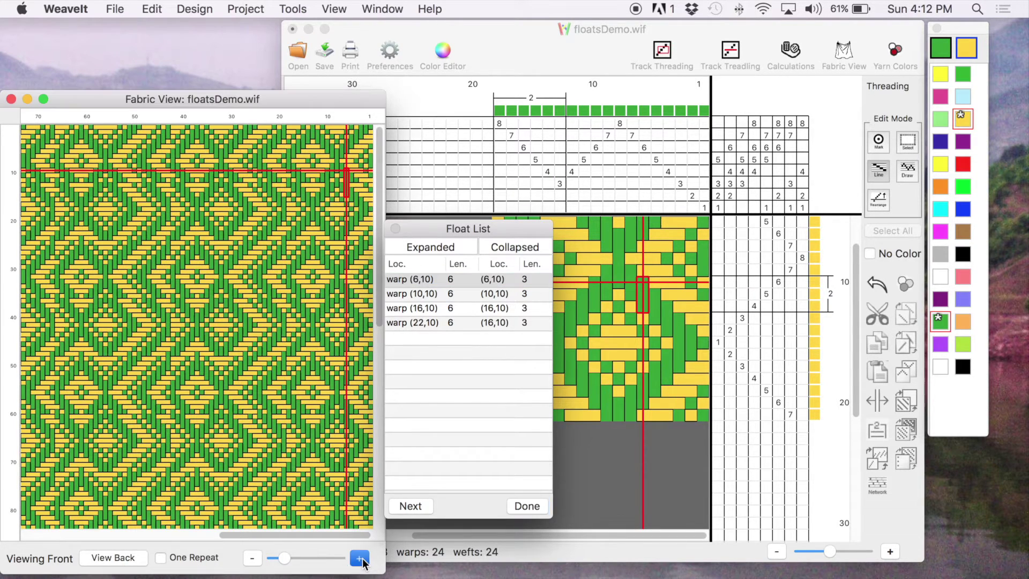
pyautogui.click(360, 559)
pyautogui.click(360, 558)
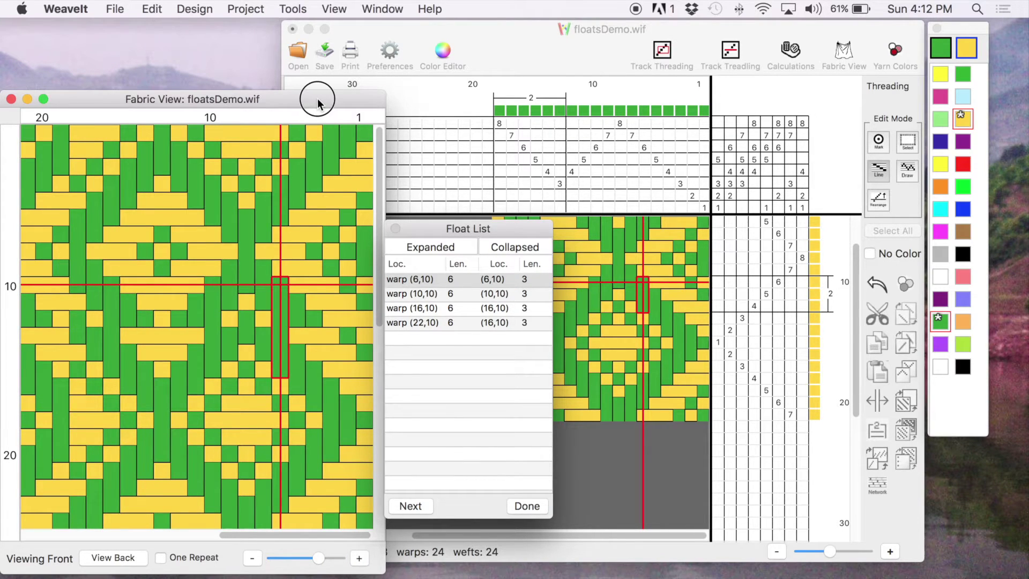
pyautogui.moveTo(317, 98); pyautogui.dragTo(350, 97)
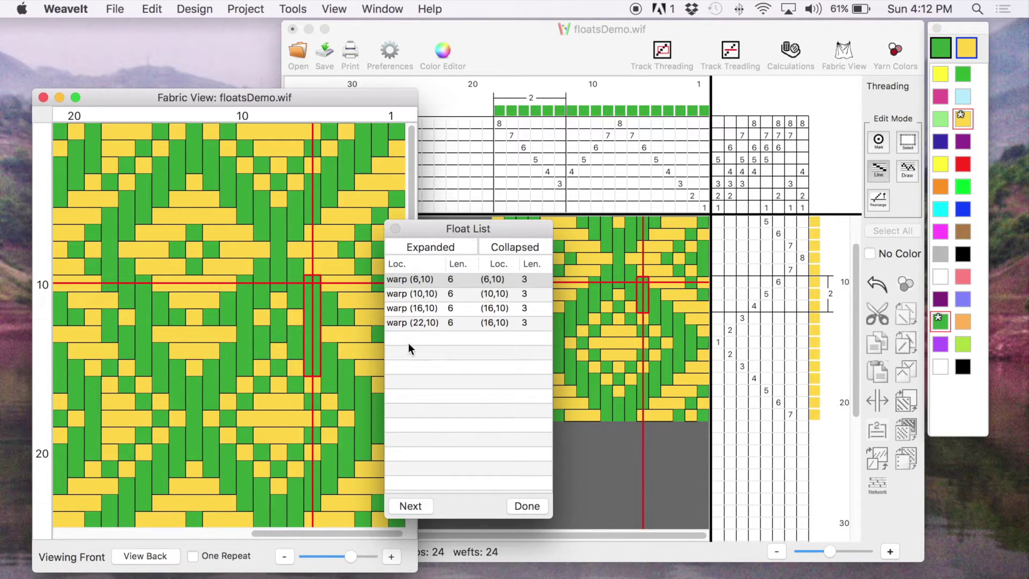
pyautogui.click(513, 481)
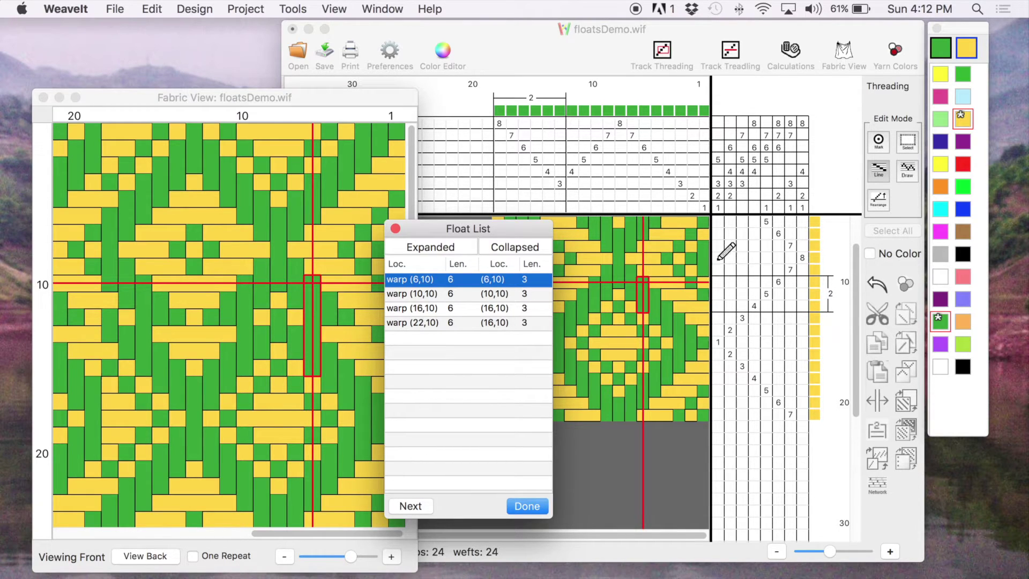
# - In Mark mode, change drawdown cell (6,12) from green to yellow
pyautogui.click(879, 143)
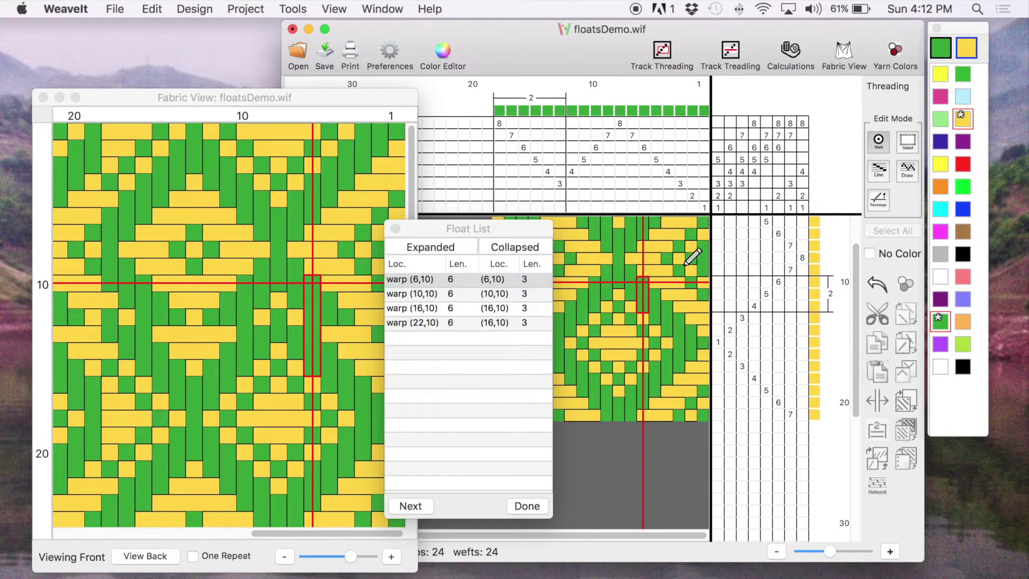
pyautogui.click(644, 303)
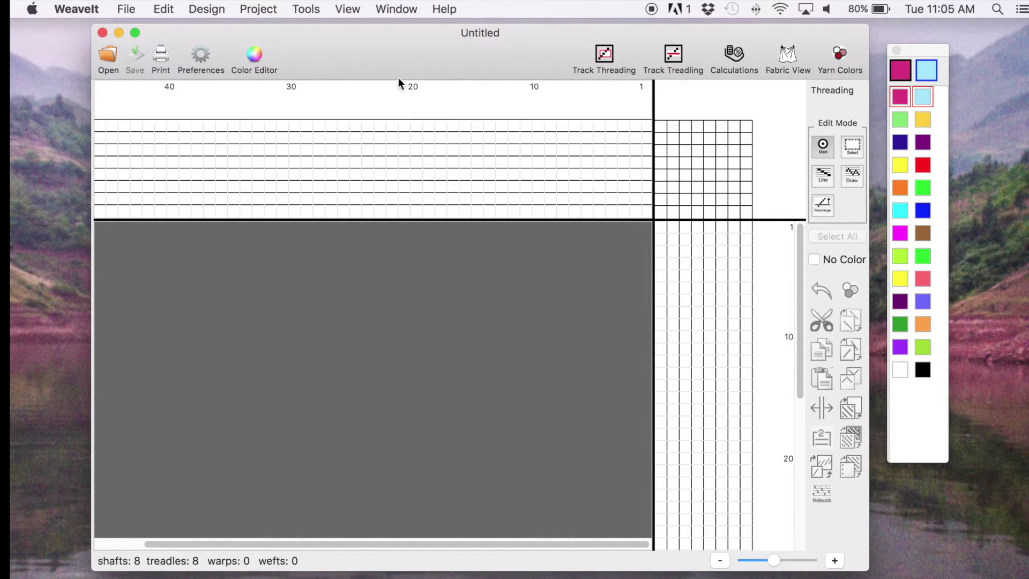
# - In Project > Draft Setup, raise both shafts and treadles to 12 and apply
pyautogui.click(272, 13)
pyautogui.click(269, 24)
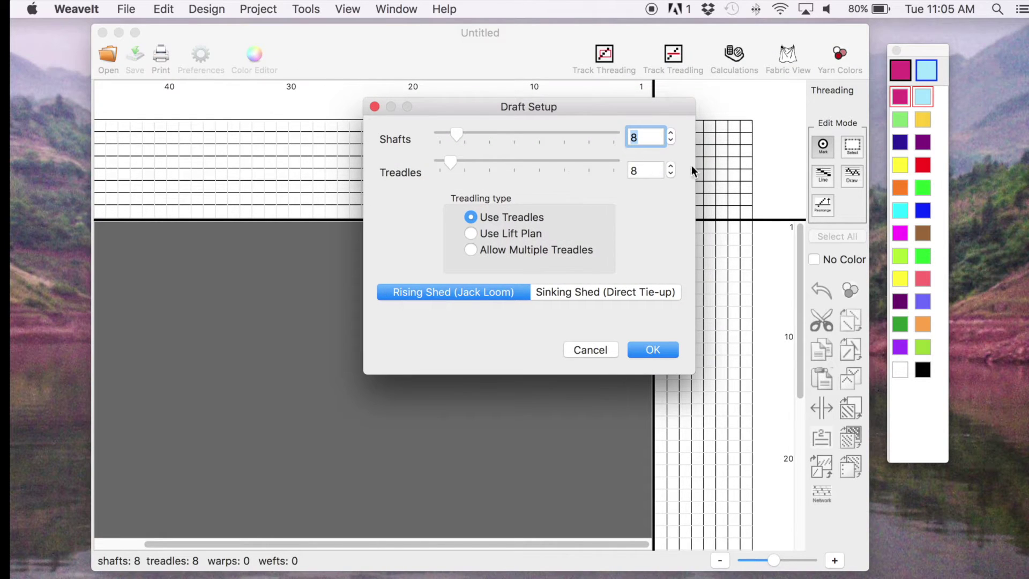
pyautogui.click(671, 133)
pyautogui.click(671, 133)
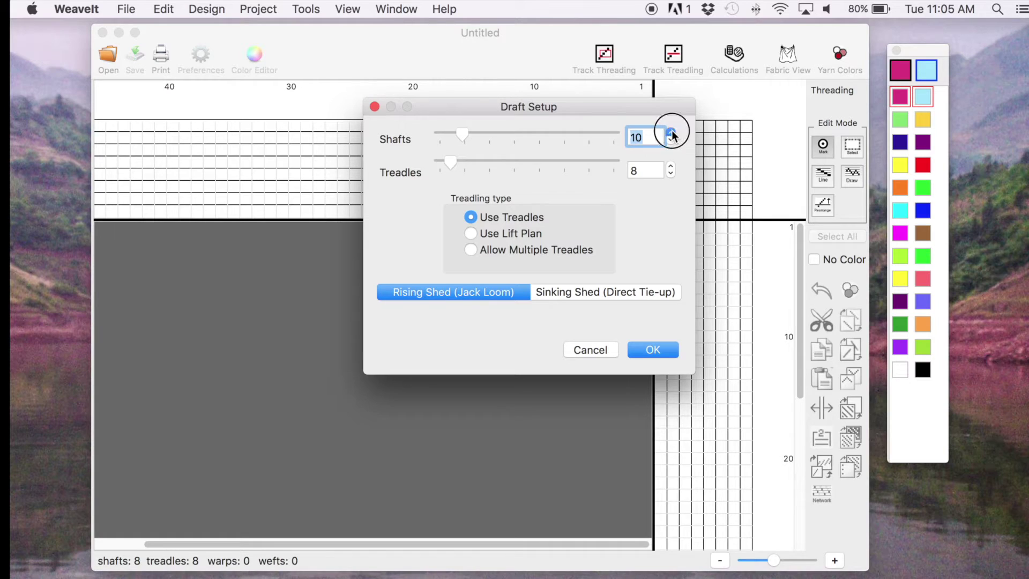
pyautogui.click(671, 132)
pyautogui.click(671, 132)
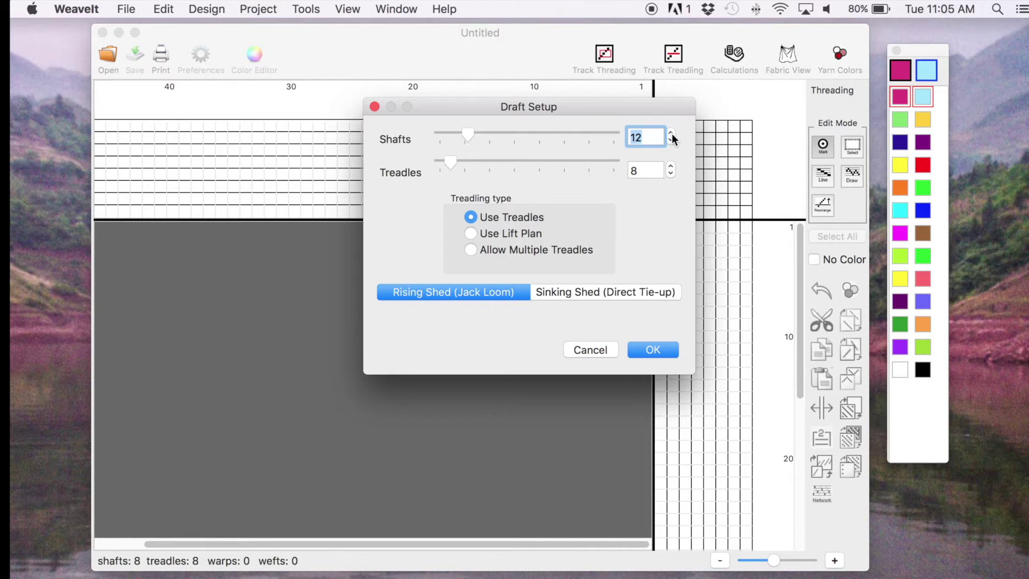
pyautogui.click(671, 166)
pyautogui.click(671, 166)
pyautogui.click(671, 167)
pyautogui.click(670, 166)
pyautogui.click(655, 351)
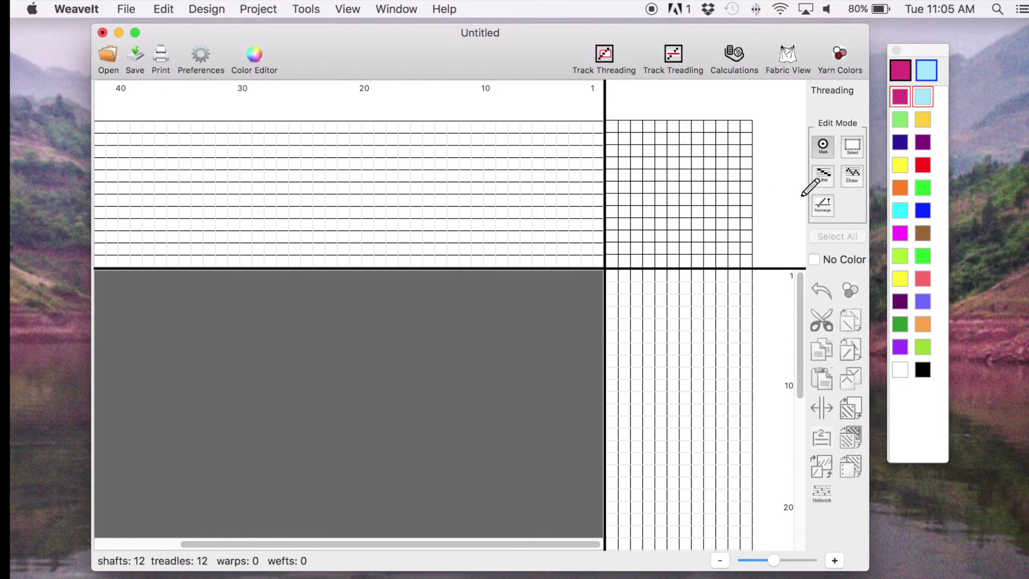
# - Widen the draft window and freehand-draw a curving threading line out to warp 33
pyautogui.moveTo(908, 46); pyautogui.dragTo(981, 42)
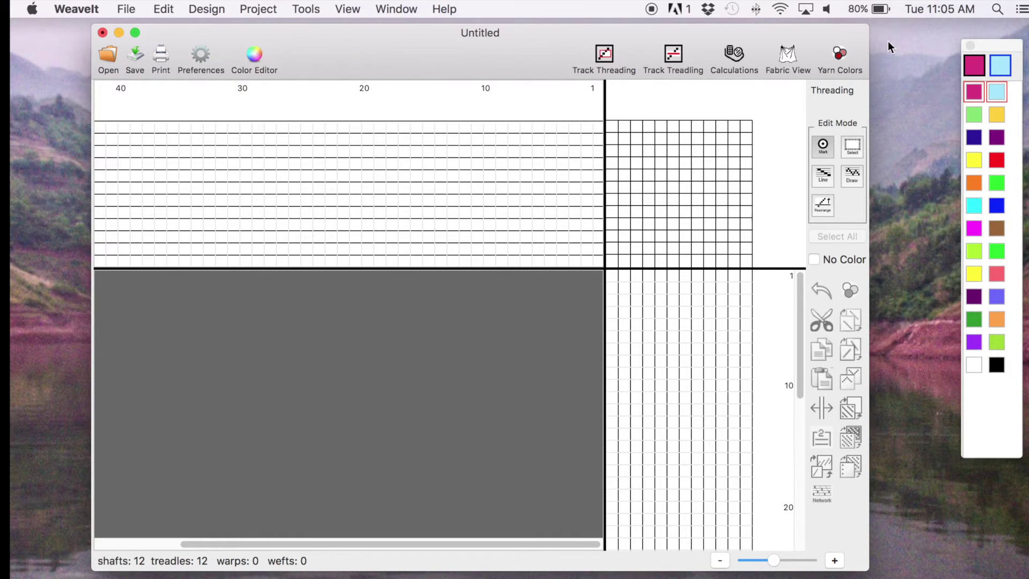
pyautogui.moveTo(832, 37); pyautogui.dragTo(907, 34)
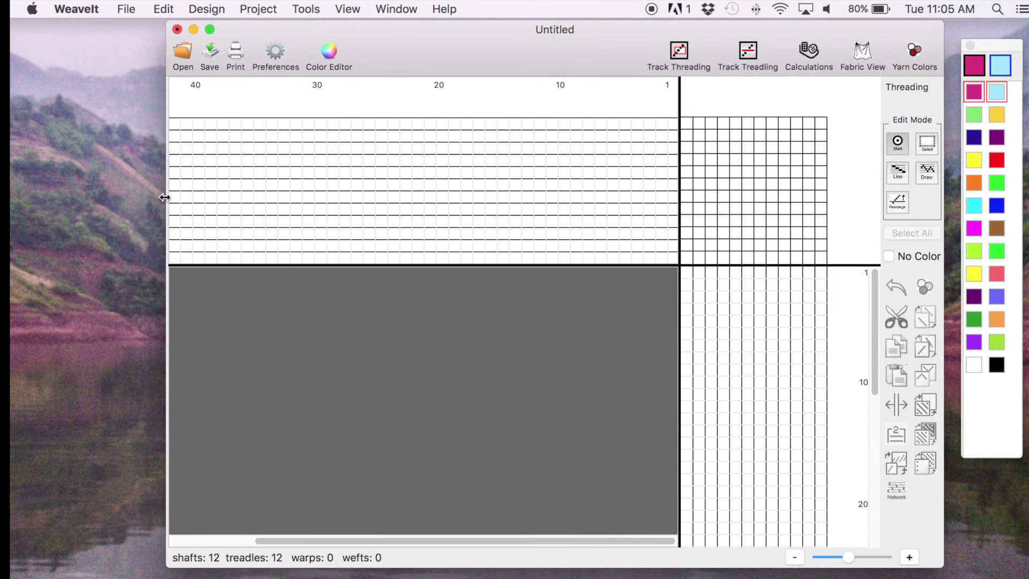
pyautogui.moveTo(165, 198); pyautogui.dragTo(18, 200)
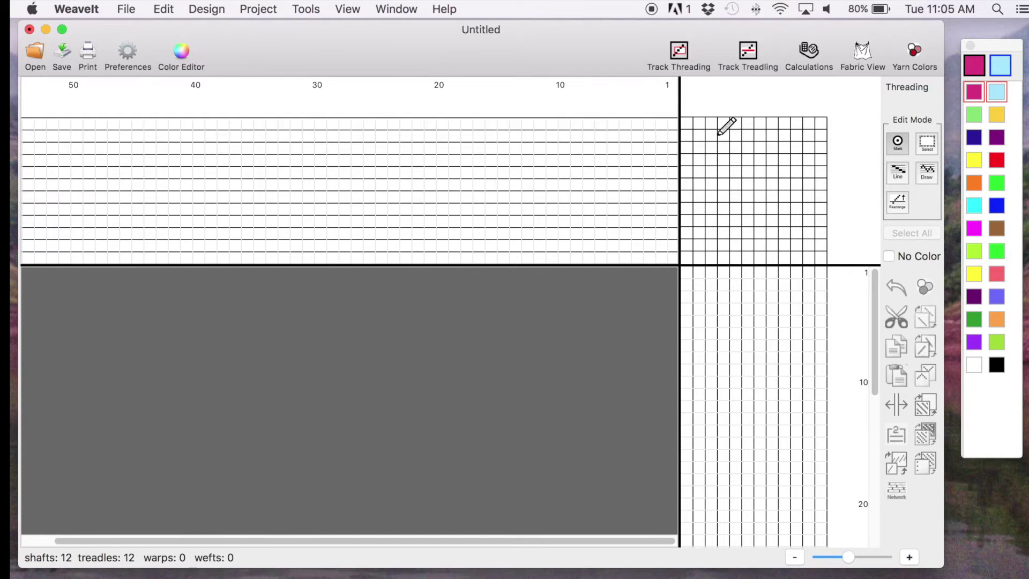
pyautogui.click(923, 173)
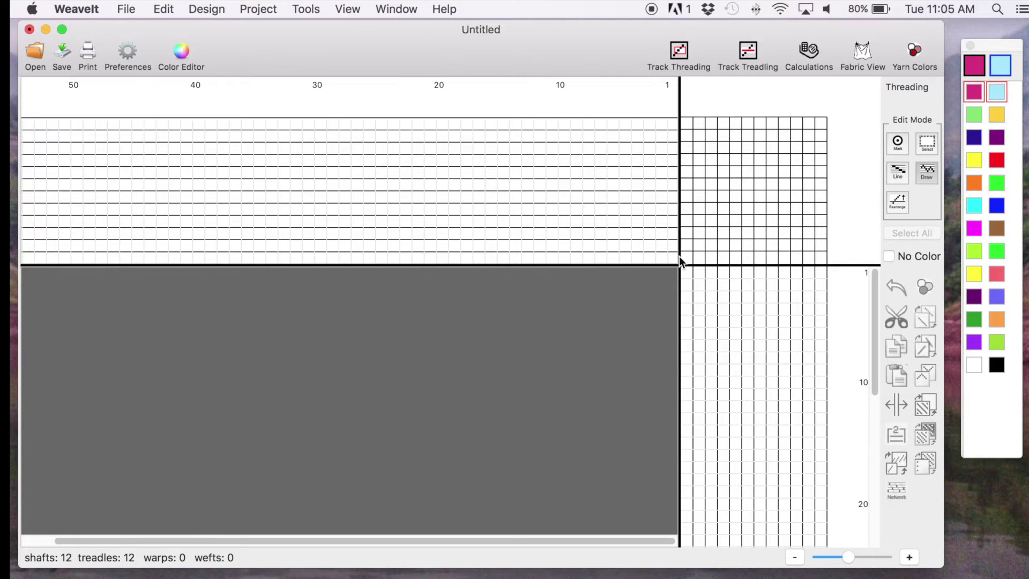
pyautogui.moveTo(677, 259)
pyautogui.mouseDown()
pyautogui.moveTo(648, 187)
pyautogui.moveTo(560, 124)
pyautogui.moveTo(504, 138)
pyautogui.moveTo(383, 243)
pyautogui.mouseUp()
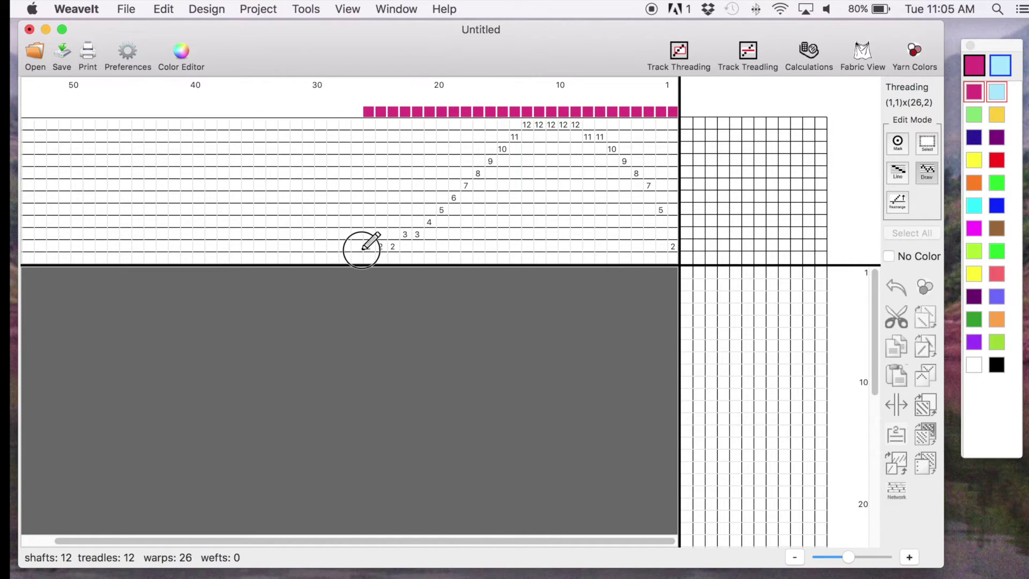
pyautogui.click(356, 248)
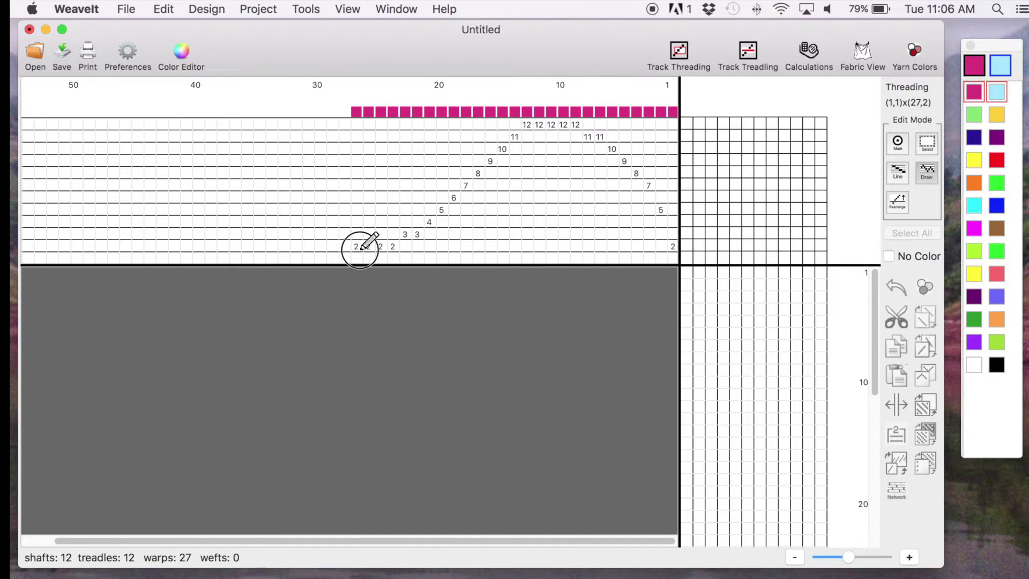
pyautogui.click(340, 234)
pyautogui.moveTo(337, 232); pyautogui.dragTo(281, 127)
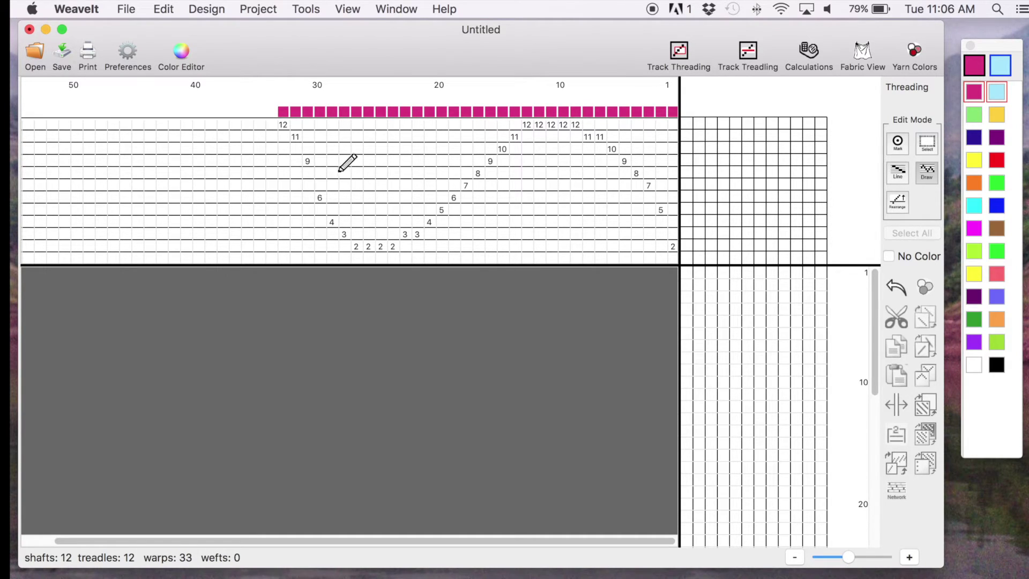
pyautogui.click(379, 257)
# - Move warps 1–4 onto shafts 1, 3, 5 and 7
pyautogui.click(671, 255)
pyautogui.click(662, 235)
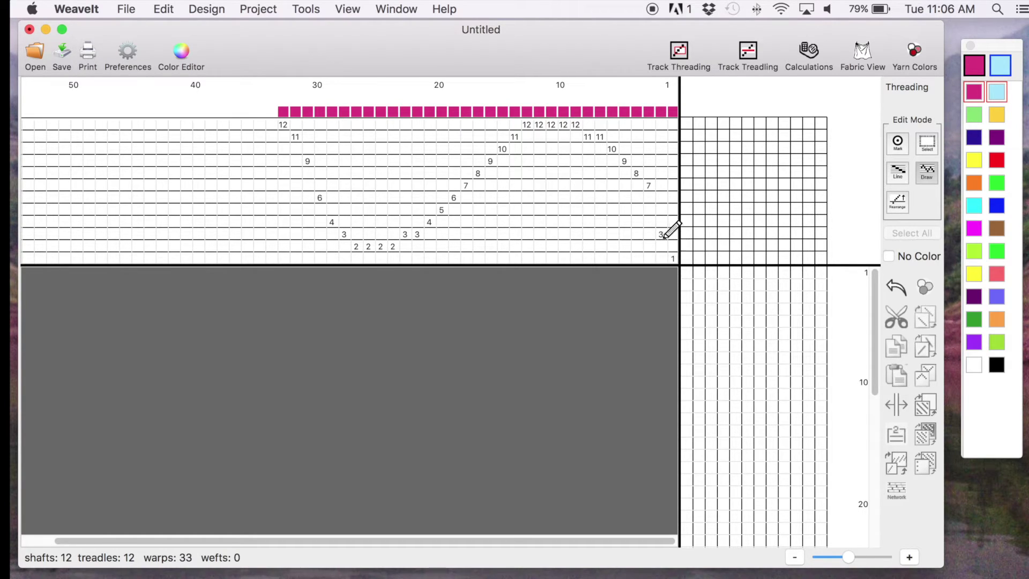
pyautogui.click(650, 211)
pyautogui.click(637, 185)
# - Apply the Left 4 End Initial network from Tools > Use Network
pyautogui.click(309, 11)
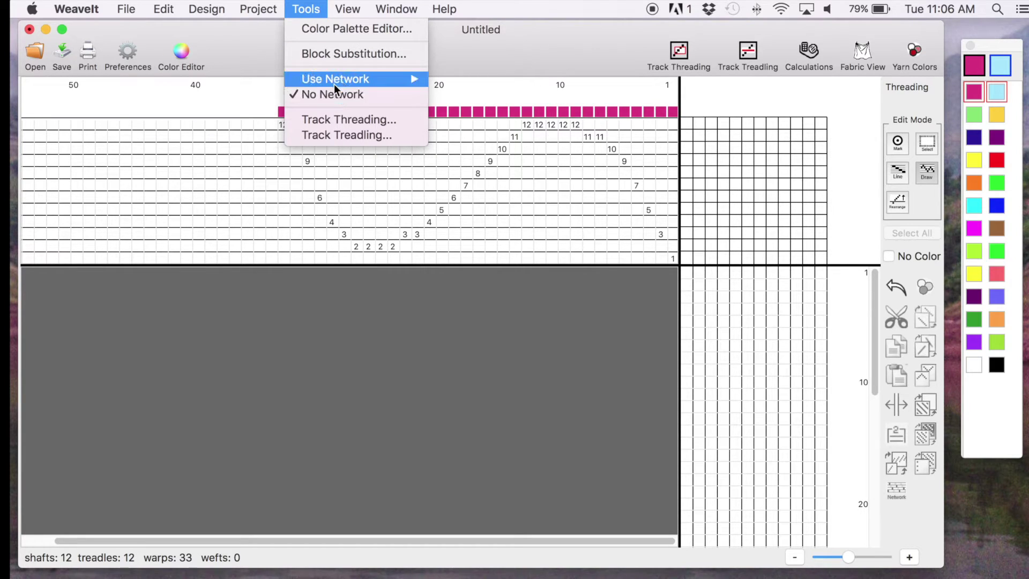
pyautogui.moveTo(333, 82)
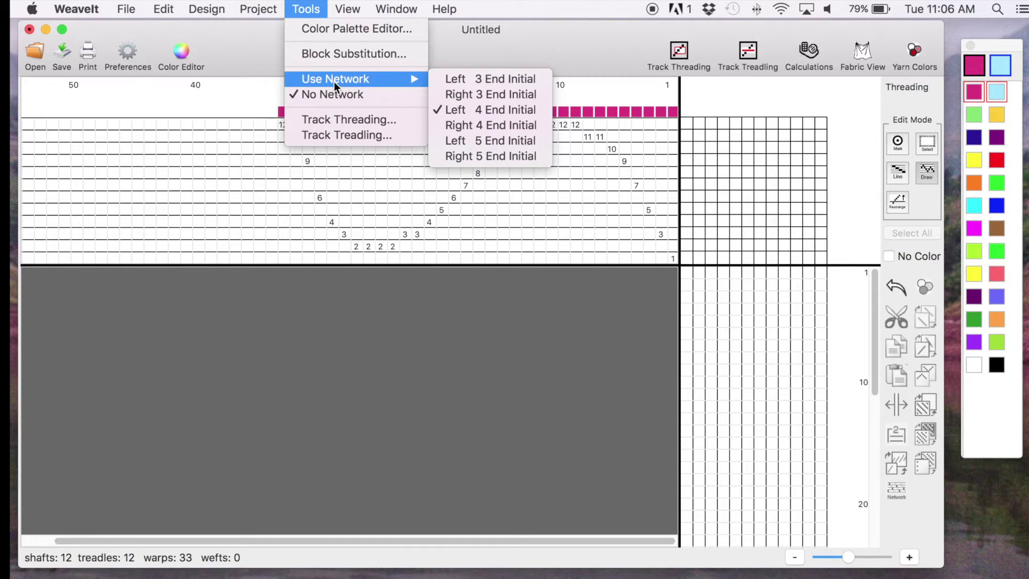
pyautogui.click(500, 113)
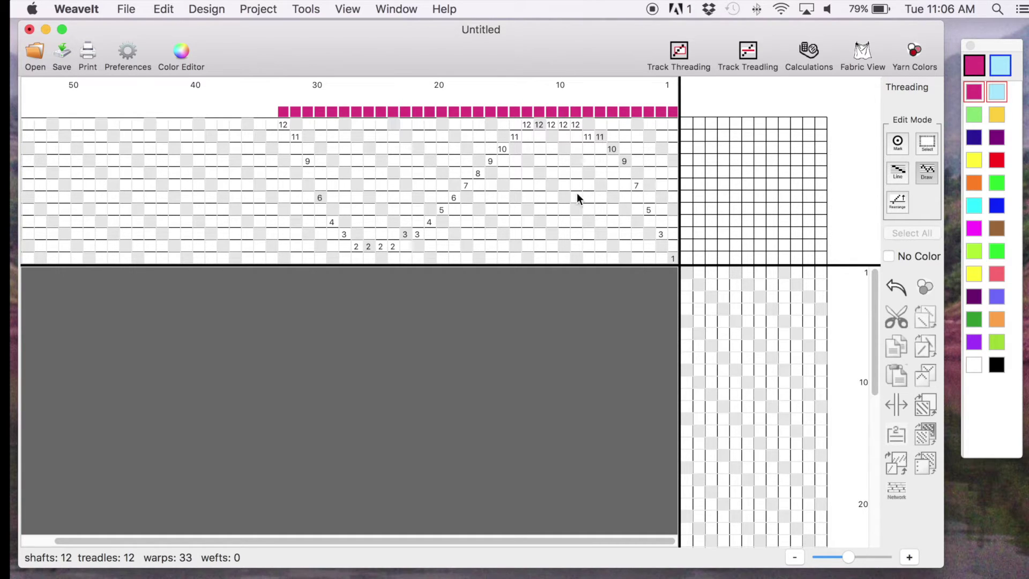
# - Select threading ends 1–33 and redraft them onto the network with the Network tool
pyautogui.click(925, 142)
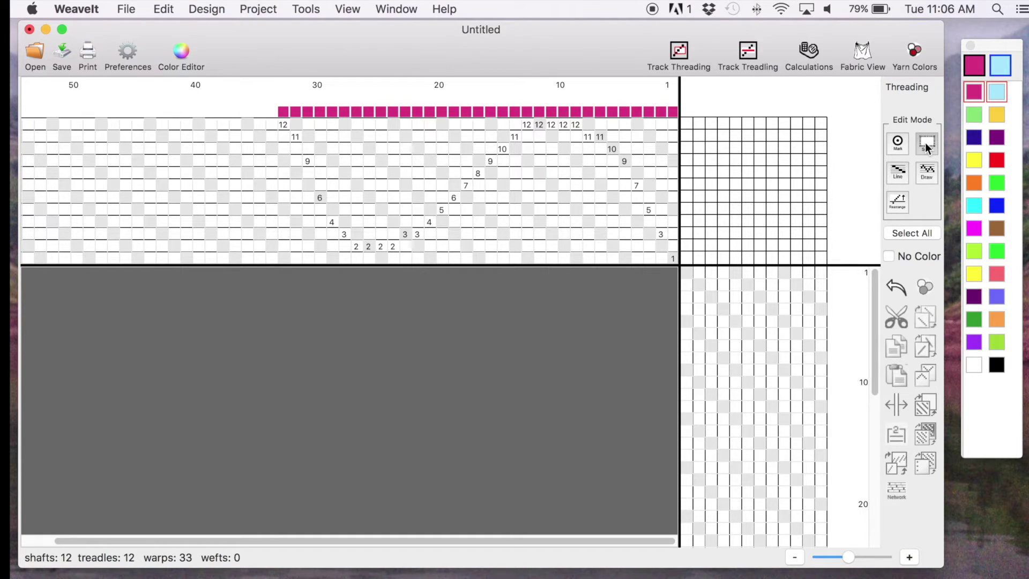
pyautogui.click(673, 198)
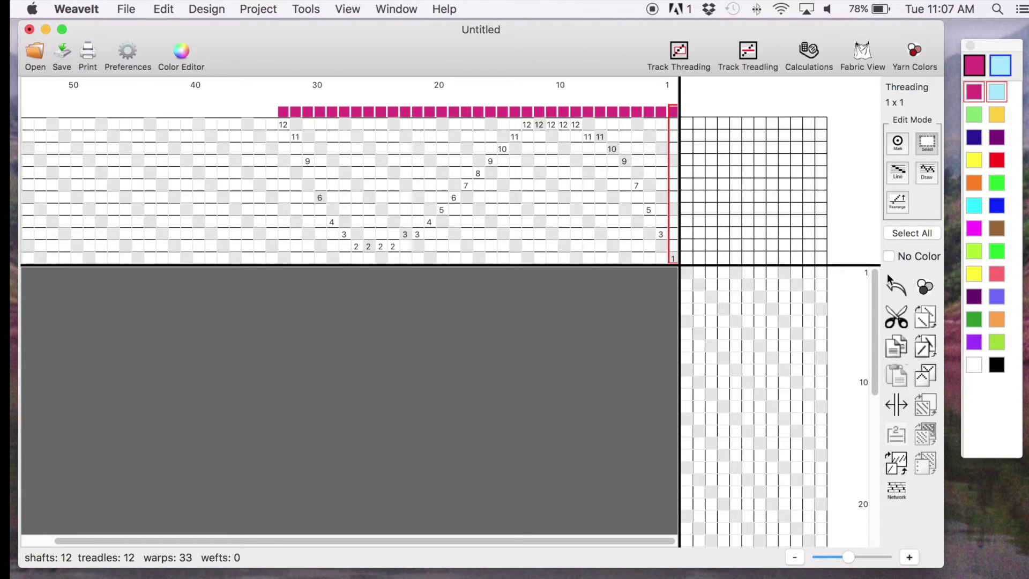
pyautogui.click(896, 234)
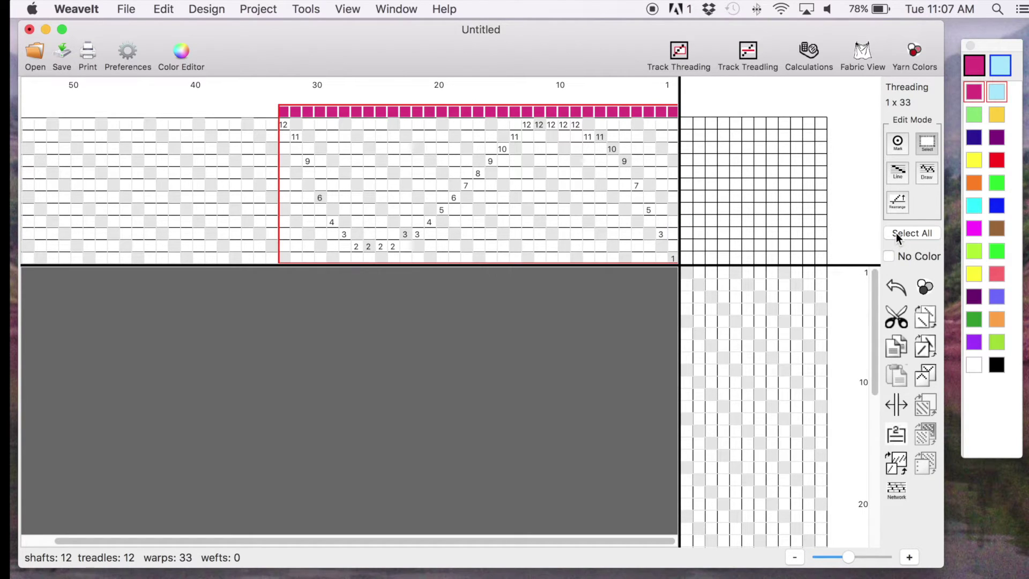
pyautogui.click(896, 496)
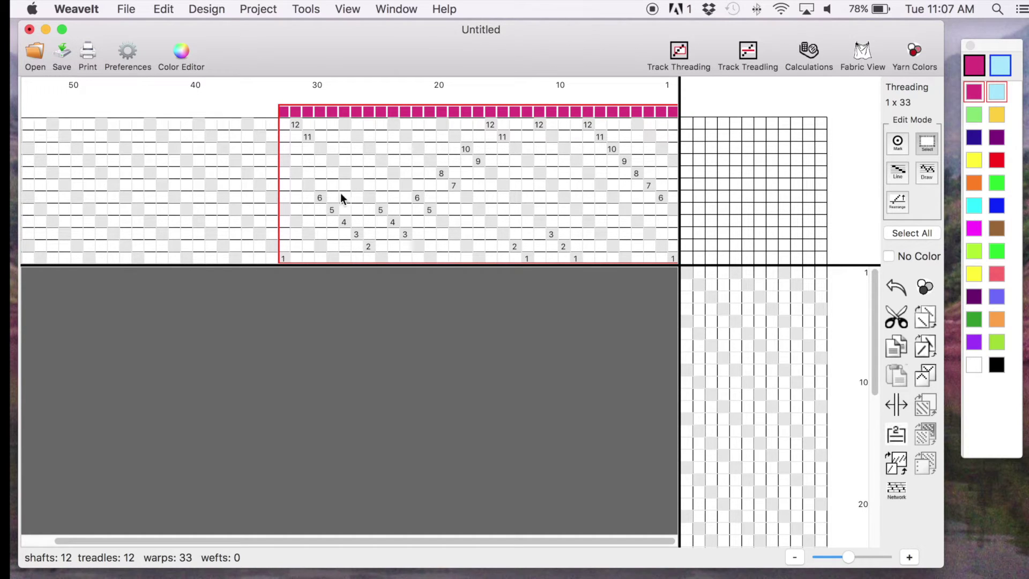
pyautogui.click(898, 142)
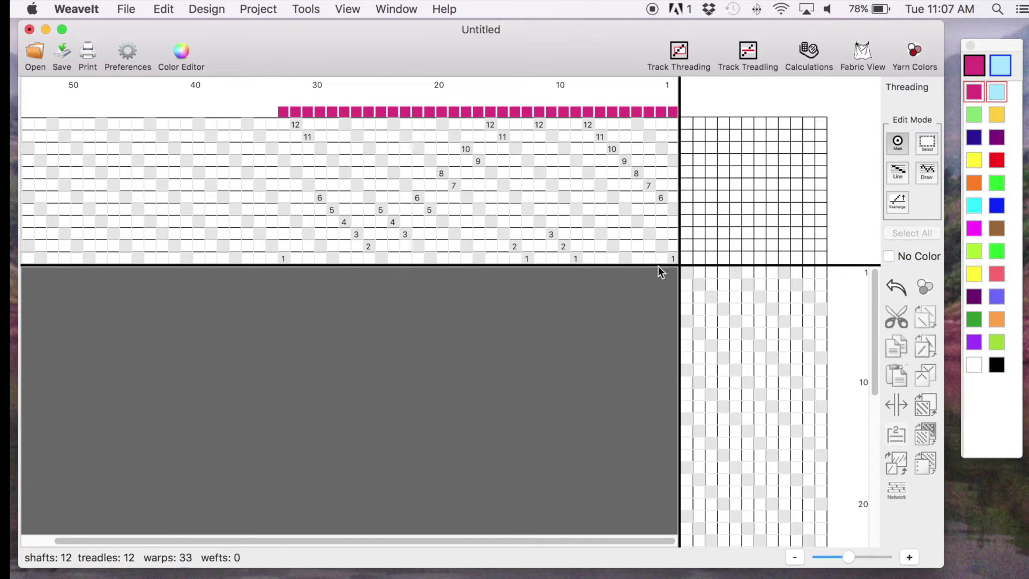
# - Place ends 1 and 33 on shaft 1, then draw ends 34–52 from shaft 6 to shaft 4
pyautogui.click(673, 258)
pyautogui.click(279, 259)
pyautogui.click(926, 171)
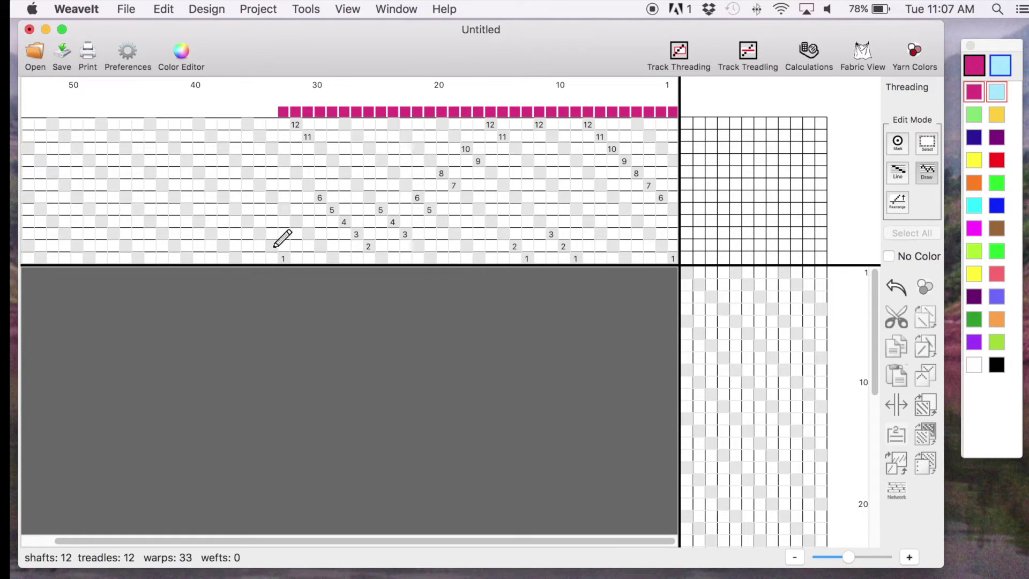
pyautogui.click(266, 235)
pyautogui.moveTo(266, 236)
pyautogui.mouseDown()
pyautogui.moveTo(223, 215)
pyautogui.moveTo(127, 256)
pyautogui.moveTo(101, 237)
pyautogui.moveTo(66, 244)
pyautogui.mouseUp()
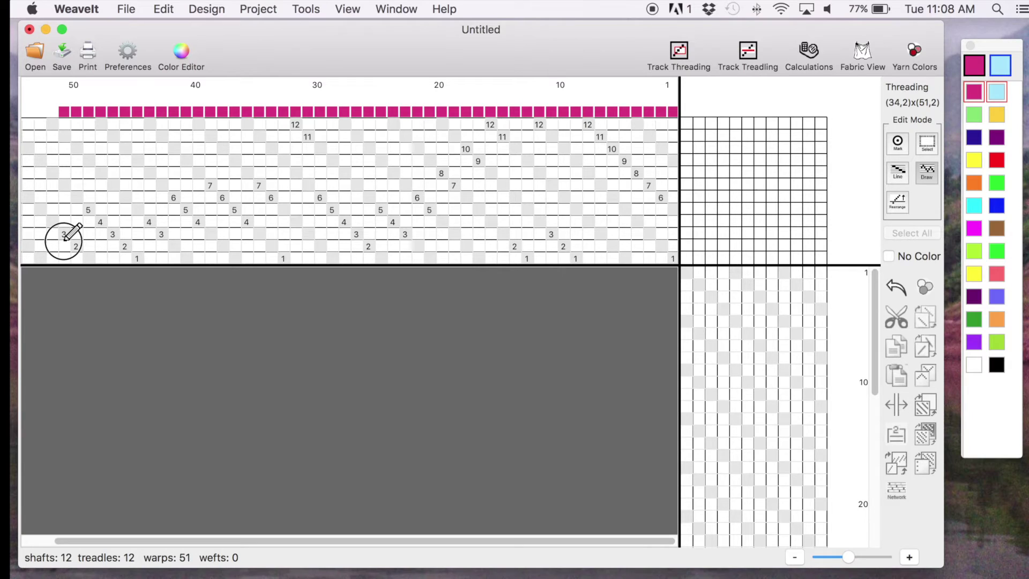
pyautogui.click(54, 225)
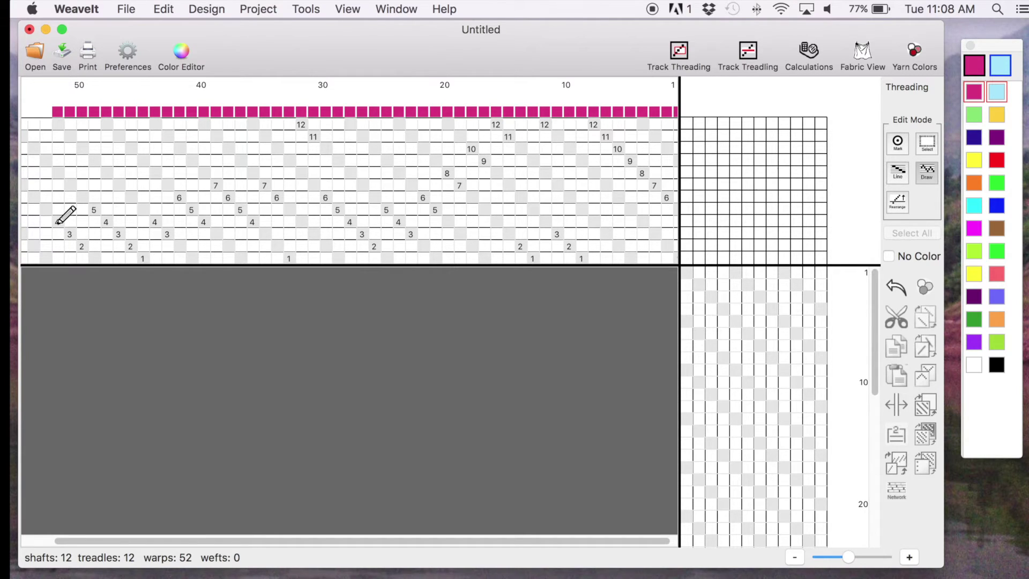
# - Correct individual threading ends onto shafts 1, 5, 7, 8, 9, 10 and 11 to follow the network
pyautogui.click(93, 258)
pyautogui.click(143, 209)
pyautogui.click(167, 185)
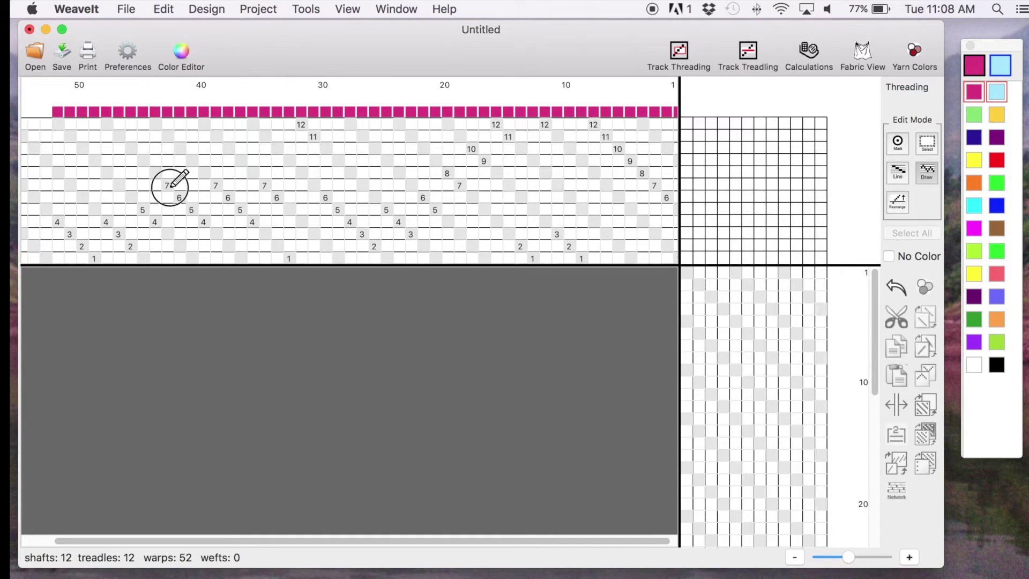
pyautogui.click(203, 174)
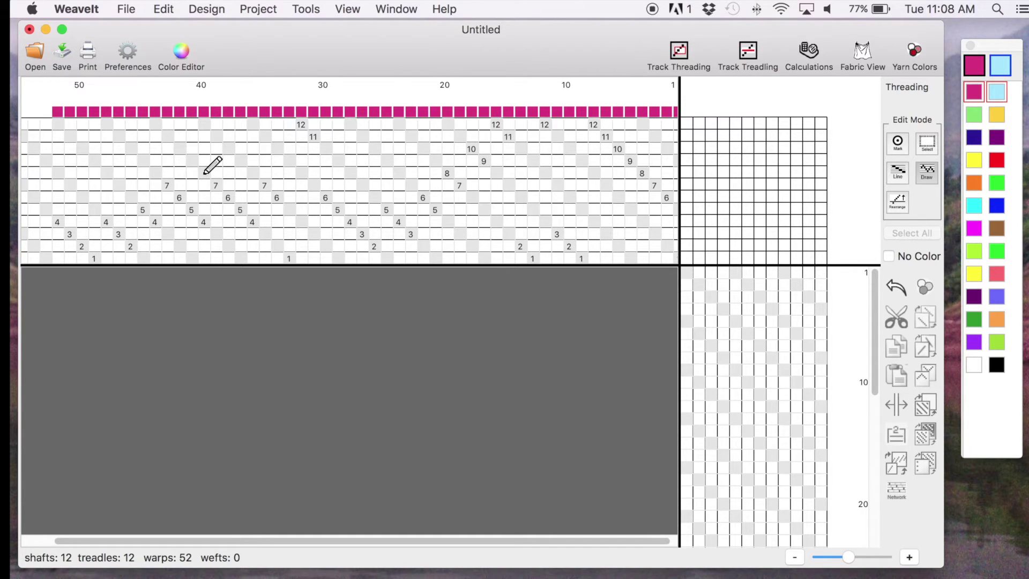
pyautogui.click(240, 161)
pyautogui.click(251, 173)
pyautogui.click(268, 137)
pyautogui.click(277, 149)
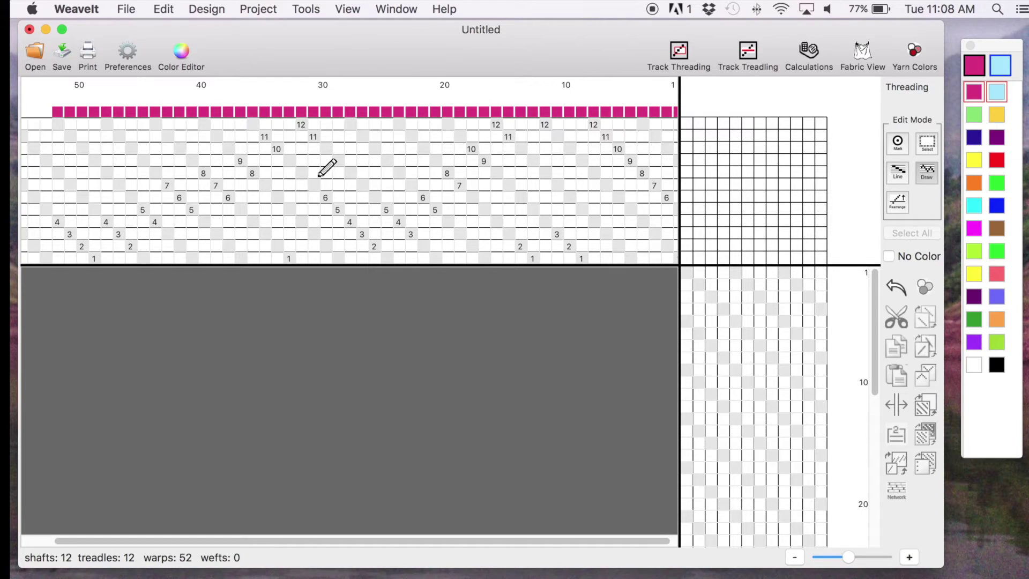
pyautogui.click(294, 161)
pyautogui.click(293, 160)
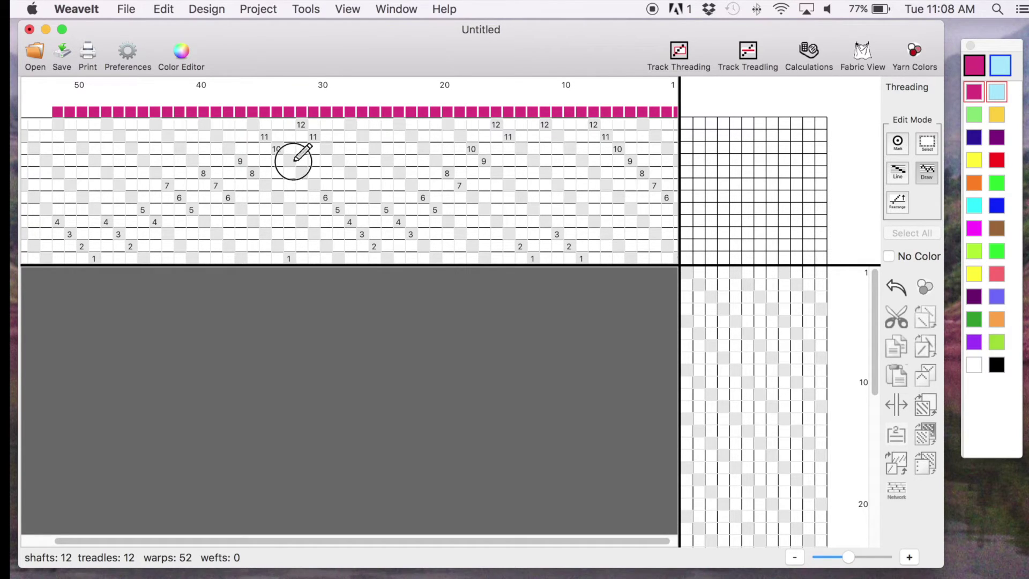
pyautogui.click(292, 160)
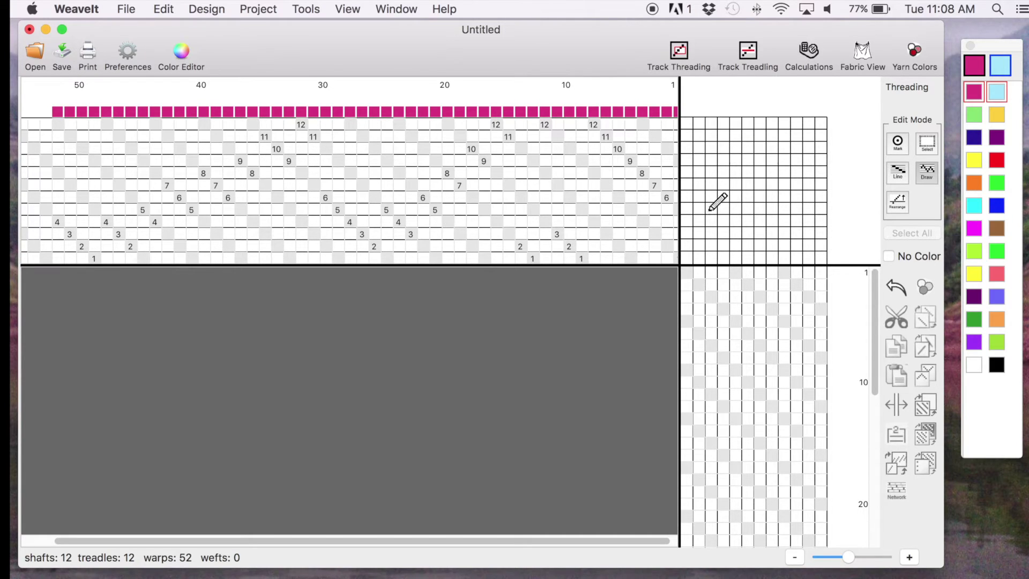
# - Fill the 12-shaft by 12-treadle tie-up with the tie-up fill tool
pyautogui.click(926, 171)
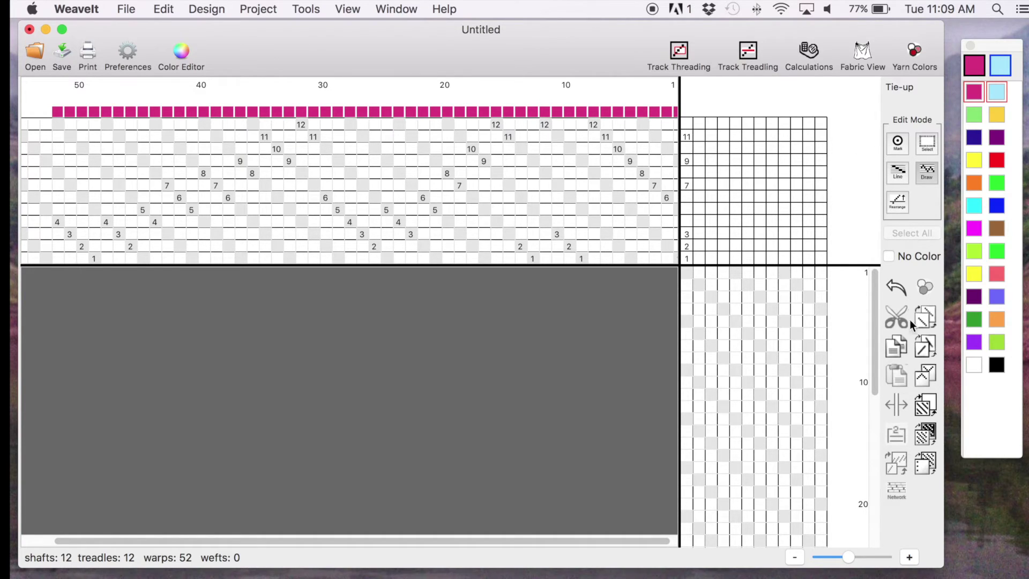
pyautogui.click(926, 467)
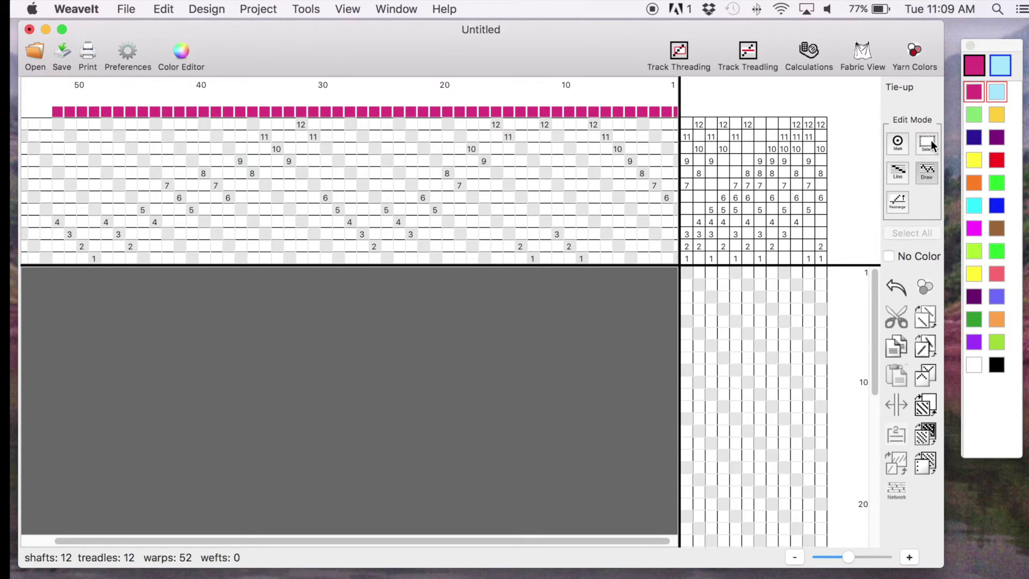
pyautogui.click(903, 171)
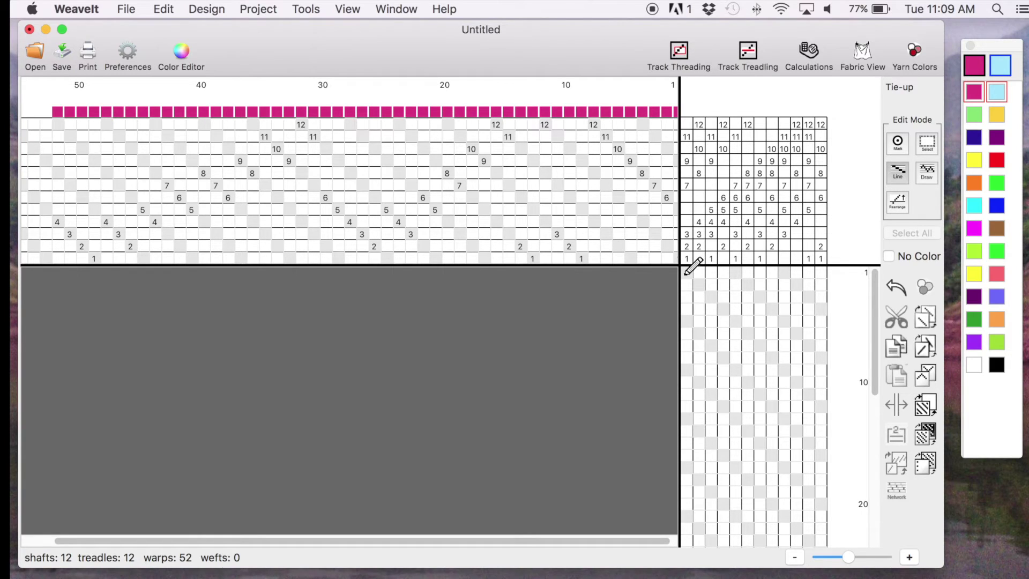
# - Draw a straight treadling line from treadle 1 to 12 and open Fabric View
pyautogui.moveTo(689, 271)
pyautogui.mouseDown()
pyautogui.moveTo(703, 306)
pyautogui.moveTo(799, 397)
pyautogui.moveTo(825, 408)
pyautogui.mouseUp()
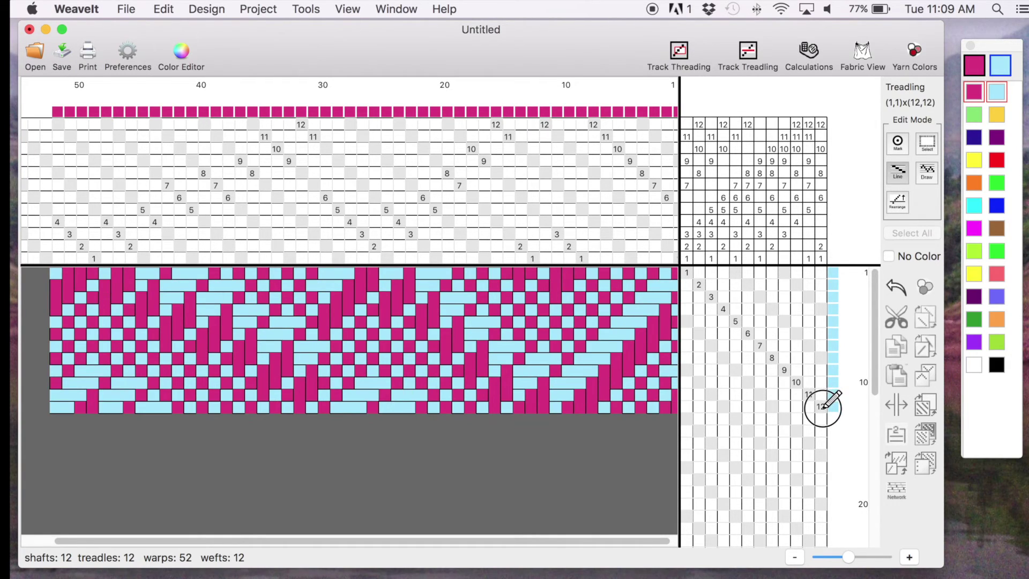
pyautogui.moveTo(824, 408); pyautogui.dragTo(825, 408)
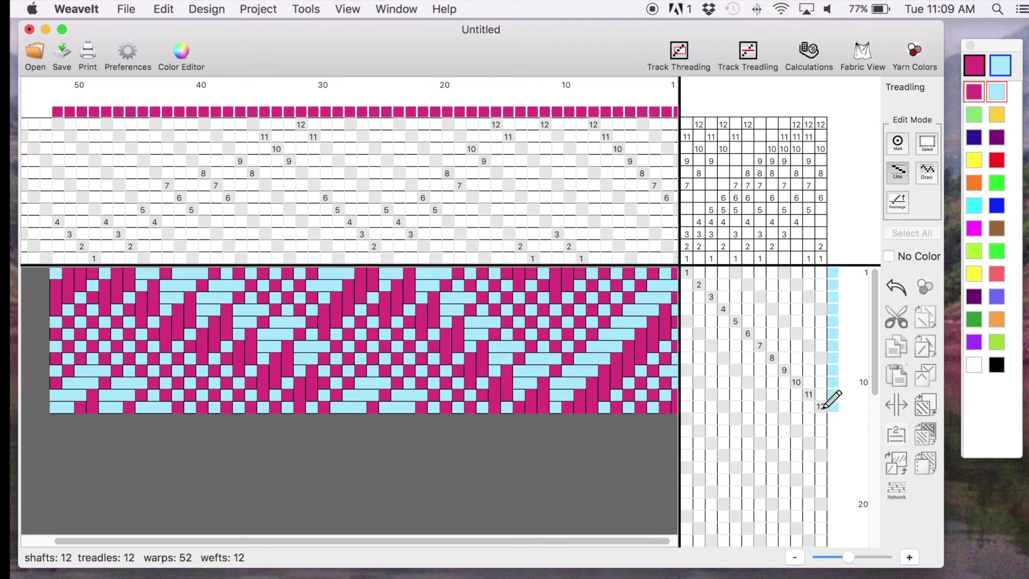
pyautogui.click(861, 56)
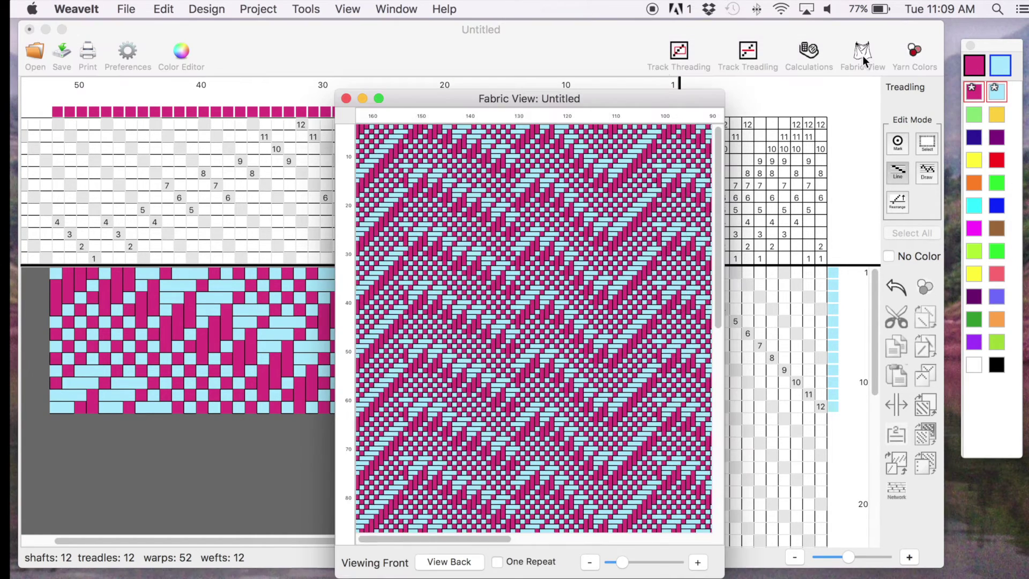
# - Enlarge and reposition the Fabric View to uncover the drawdown, then pick yellow as drawing colour
pyautogui.moveTo(593, 102); pyautogui.dragTo(352, 18)
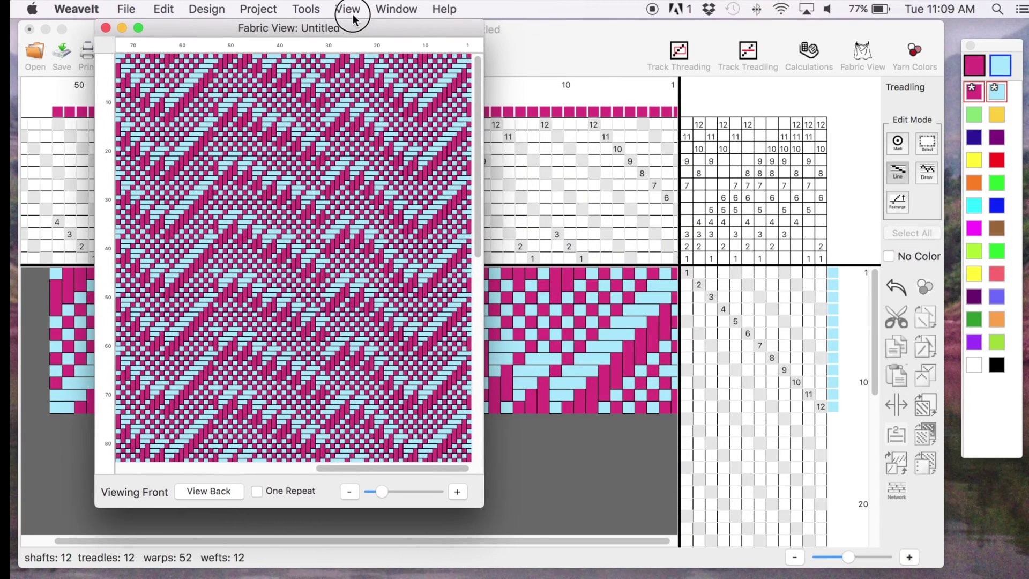
pyautogui.moveTo(481, 506); pyautogui.dragTo(628, 553)
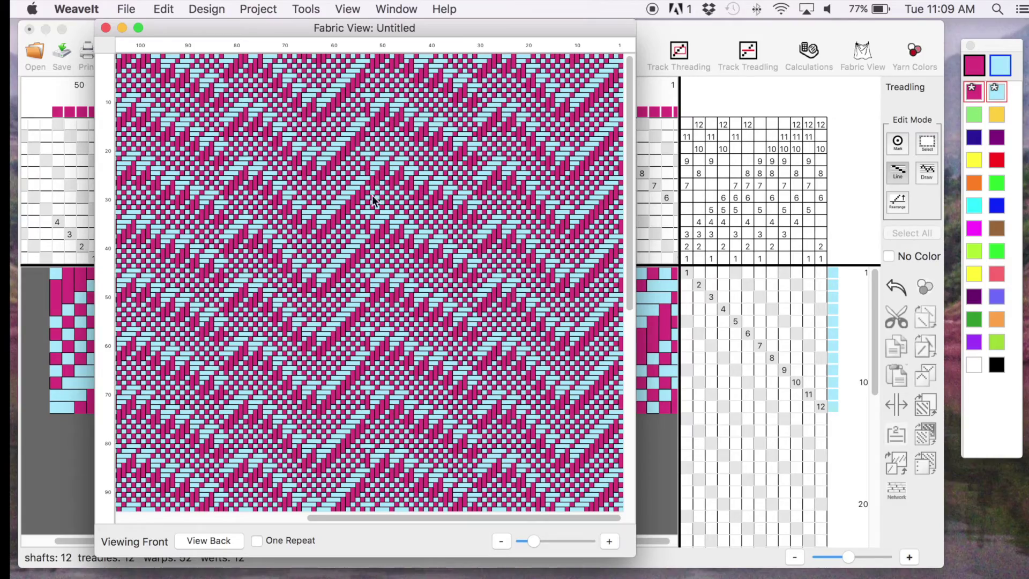
pyautogui.moveTo(431, 28); pyautogui.dragTo(632, 293)
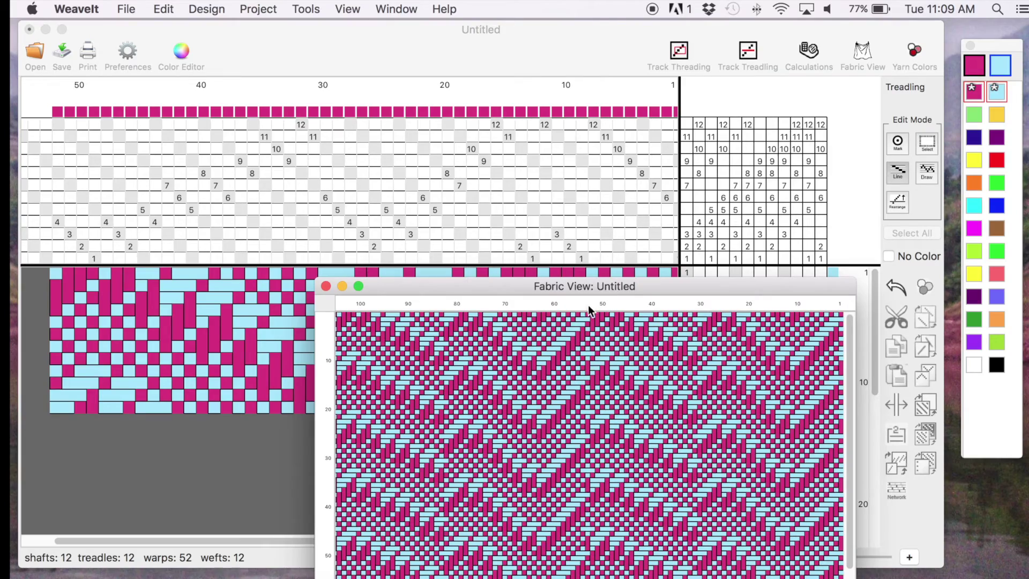
pyautogui.moveTo(599, 288); pyautogui.dragTo(47, 10)
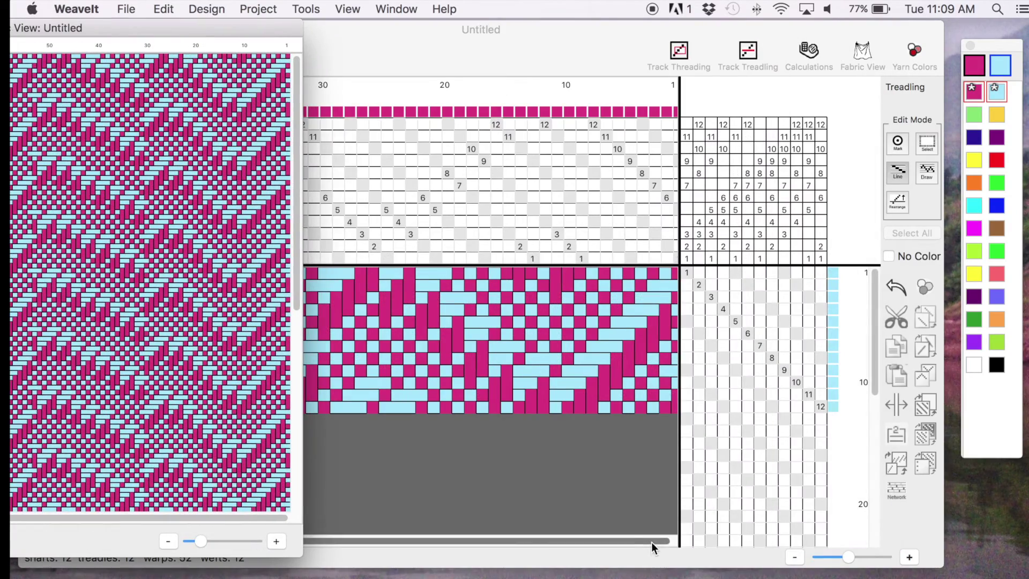
pyautogui.moveTo(653, 545); pyautogui.dragTo(685, 544)
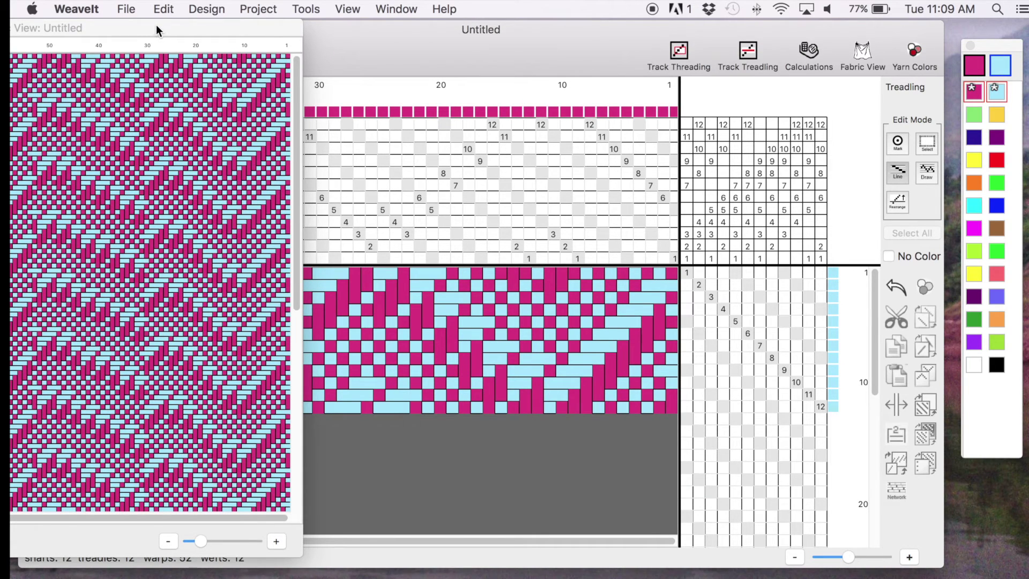
pyautogui.moveTo(157, 31); pyautogui.dragTo(258, 30)
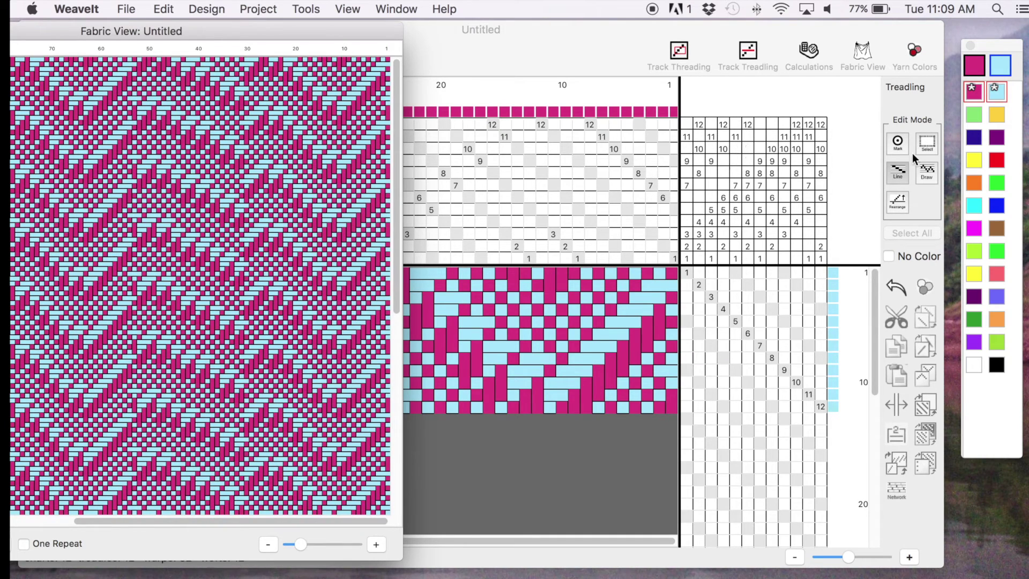
pyautogui.click(974, 161)
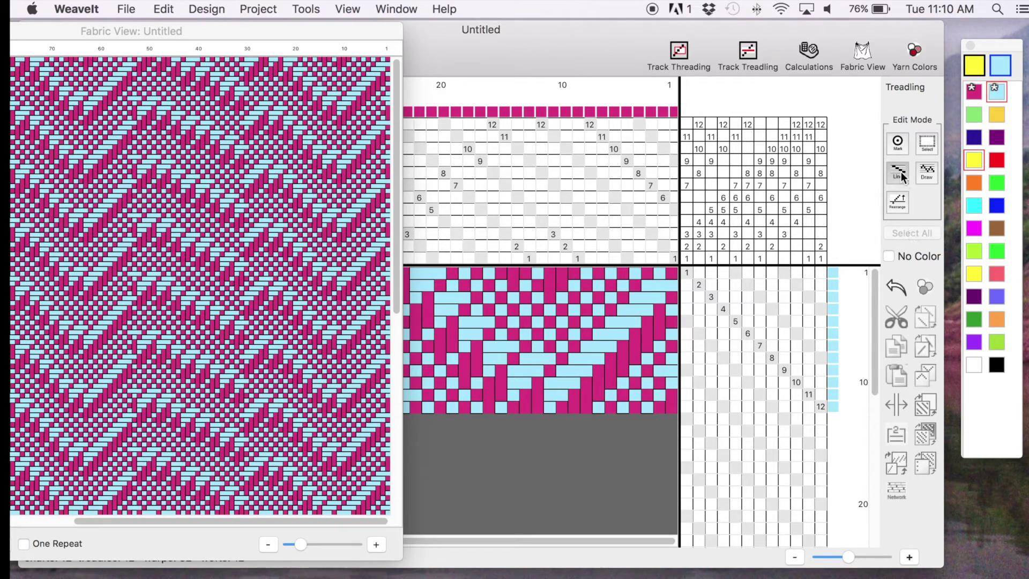
# - Thread warp end 1 on shaft 5 in magenta, undoing the yellow colour attempt
pyautogui.click(898, 143)
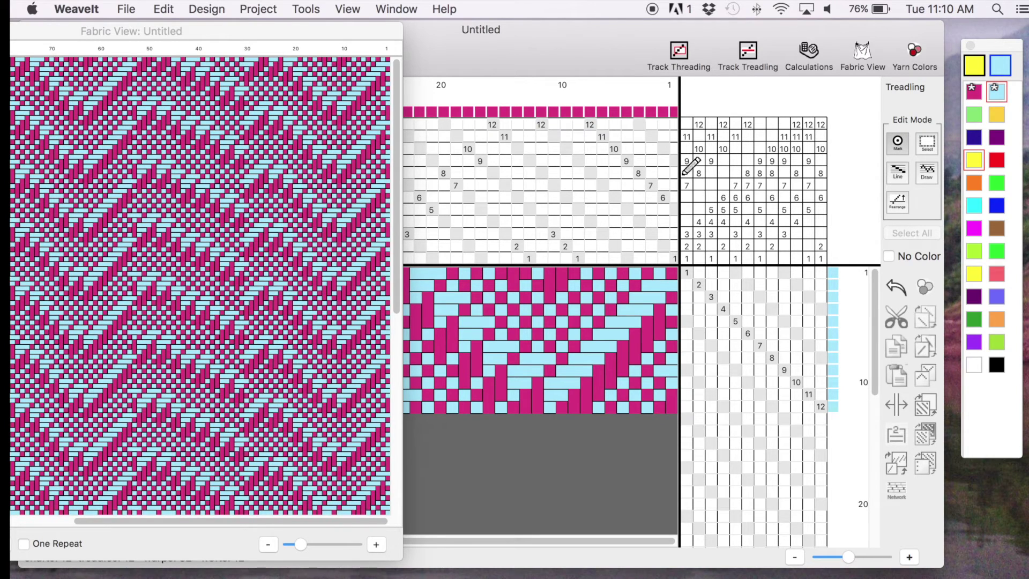
pyautogui.click(673, 112)
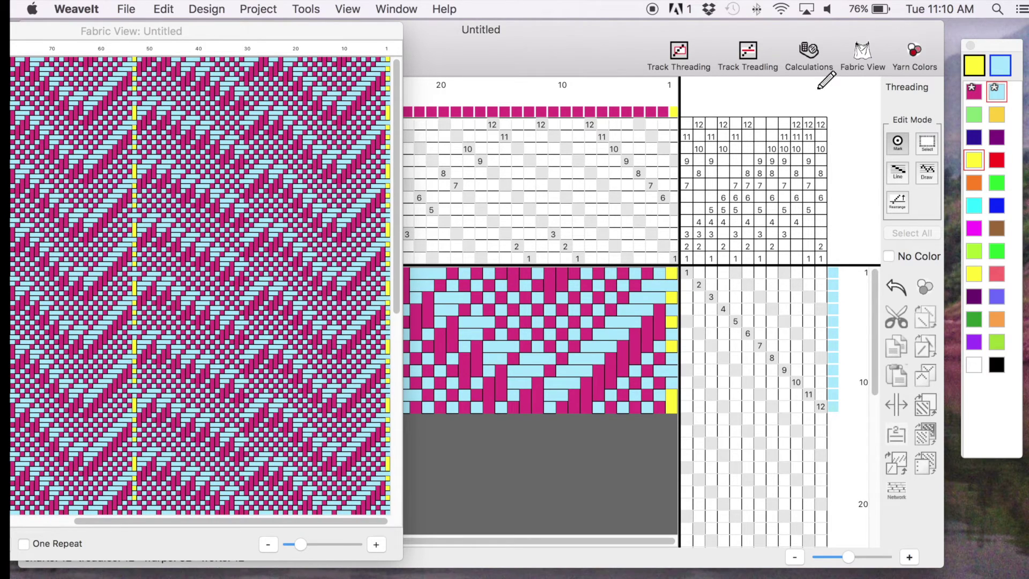
pyautogui.click(898, 288)
pyautogui.click(675, 210)
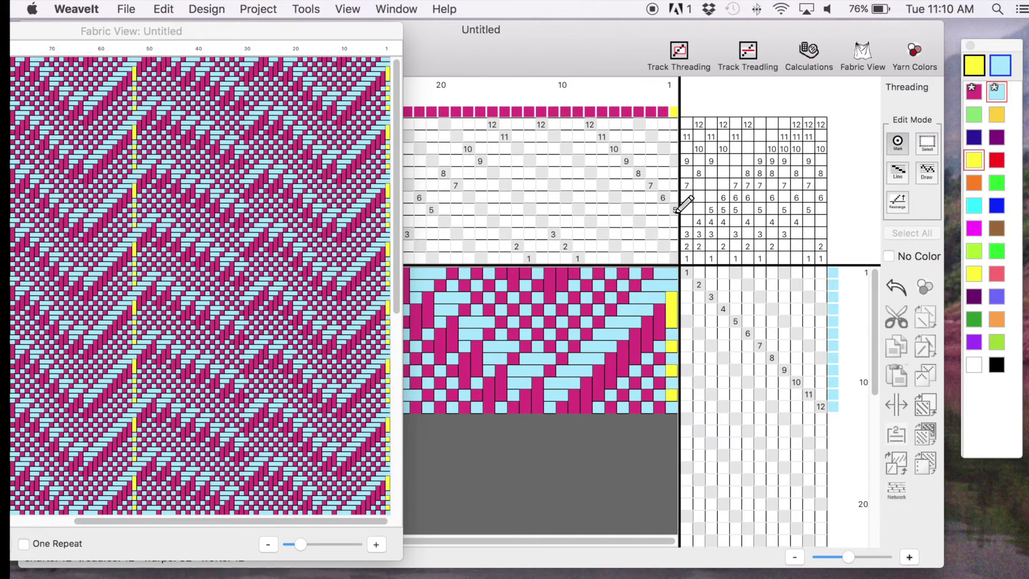
pyautogui.click(899, 288)
pyautogui.click(899, 288)
pyautogui.click(976, 92)
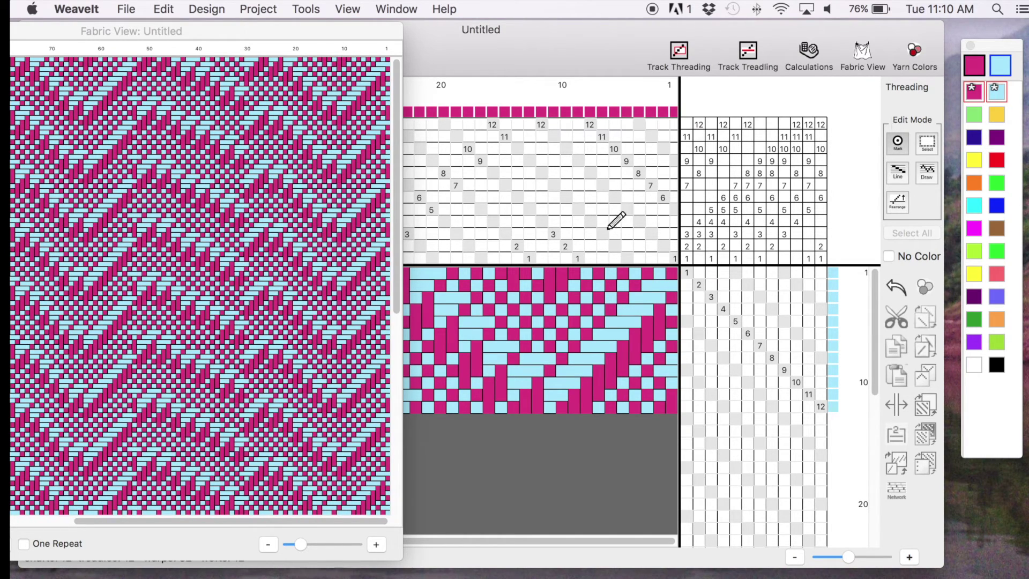
pyautogui.click(675, 210)
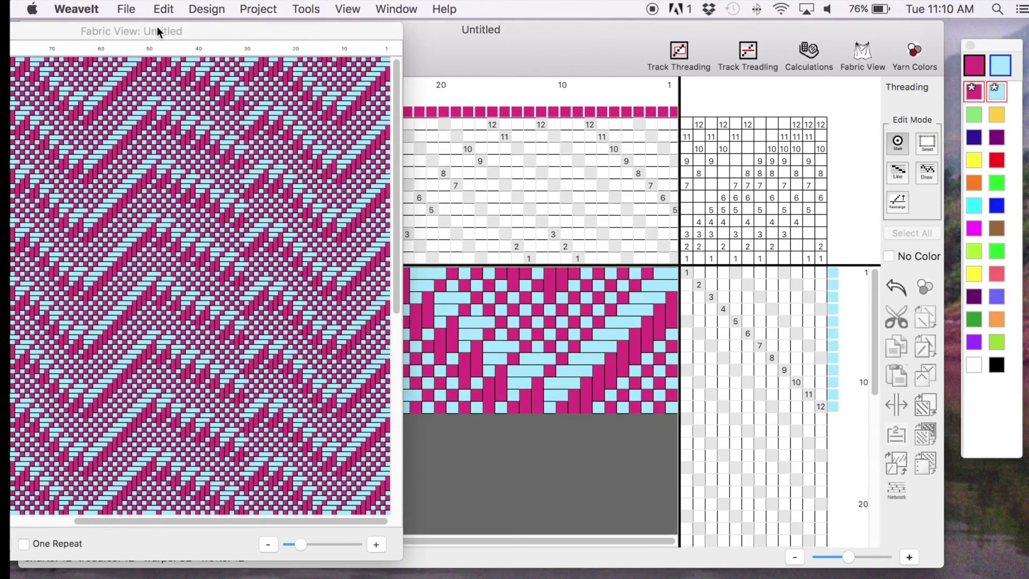
pyautogui.moveTo(159, 32); pyautogui.dragTo(315, 37)
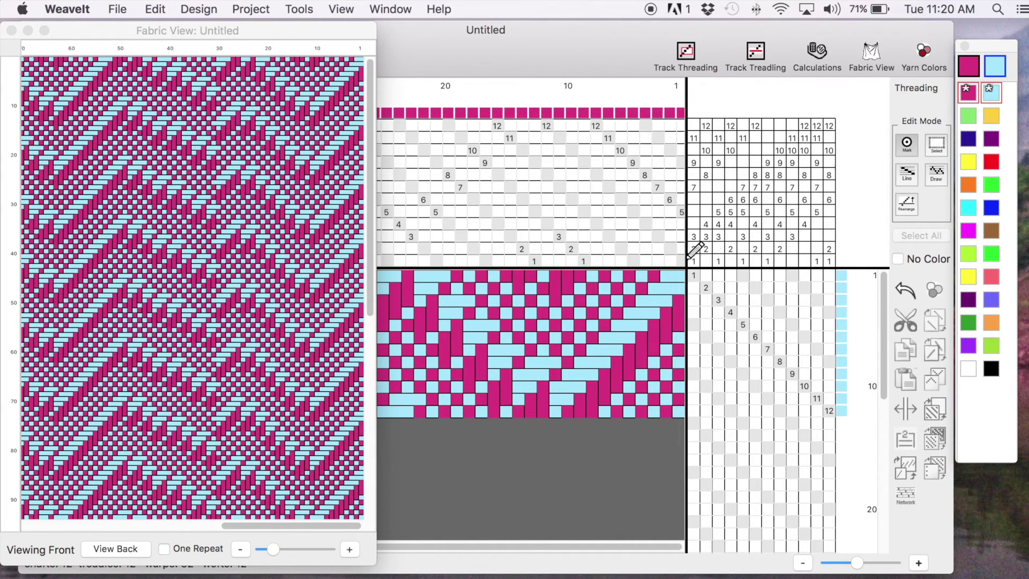
# - Select treadling rows 6–12 and cut them, leaving five picks on treadles 1–5
pyautogui.click(936, 146)
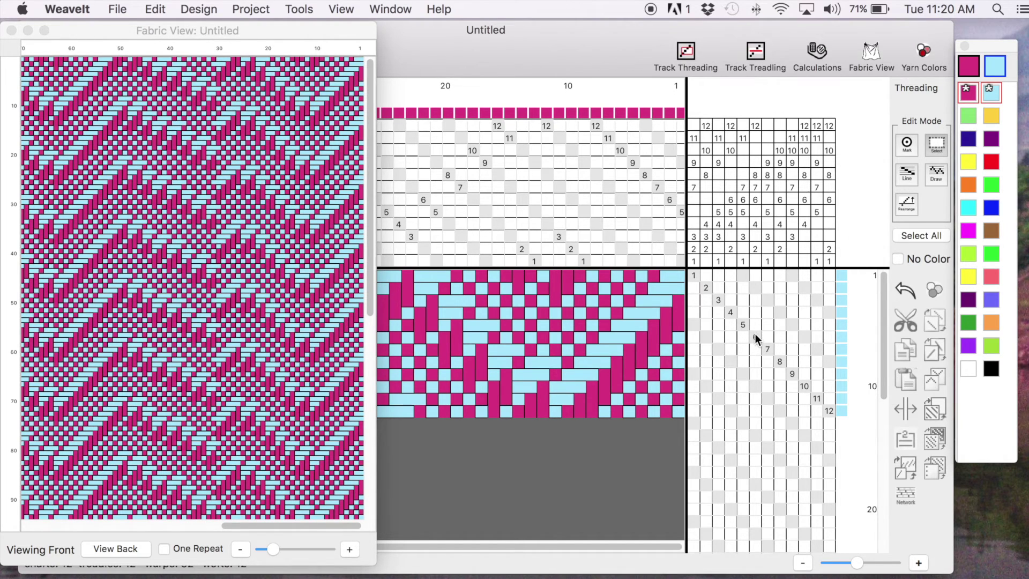
pyautogui.moveTo(756, 339); pyautogui.dragTo(757, 412)
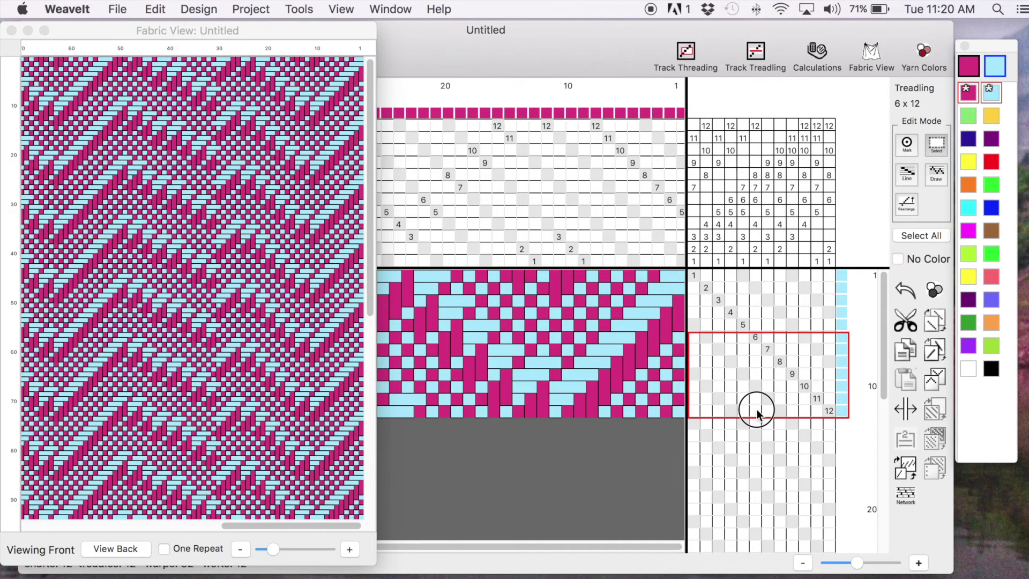
pyautogui.click(905, 321)
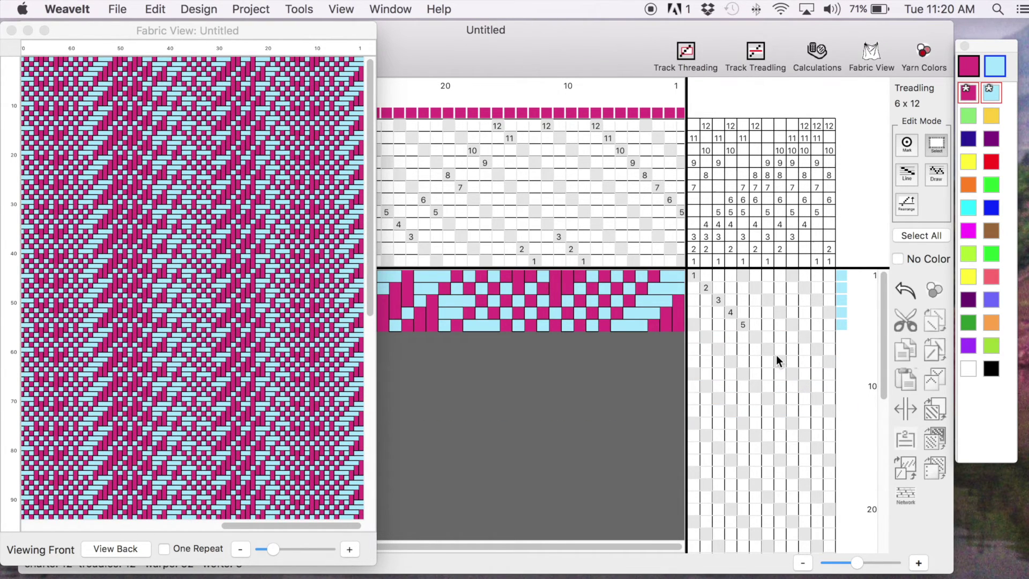
pyautogui.click(937, 143)
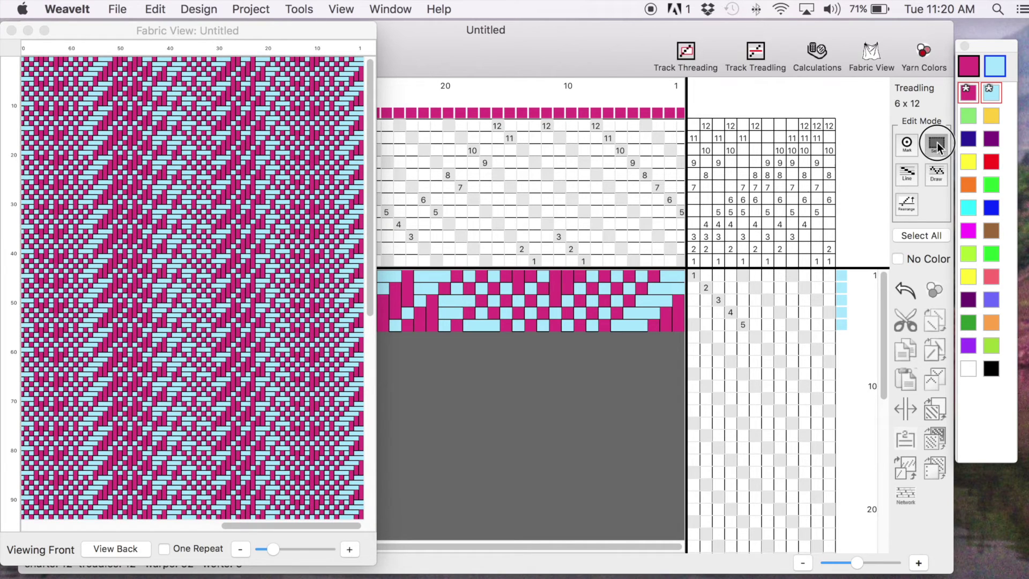
# - Turn treadling rows 1–5 into a full-cycle advancing twill advancing by 1 step
pyautogui.moveTo(722, 282); pyautogui.dragTo(724, 328)
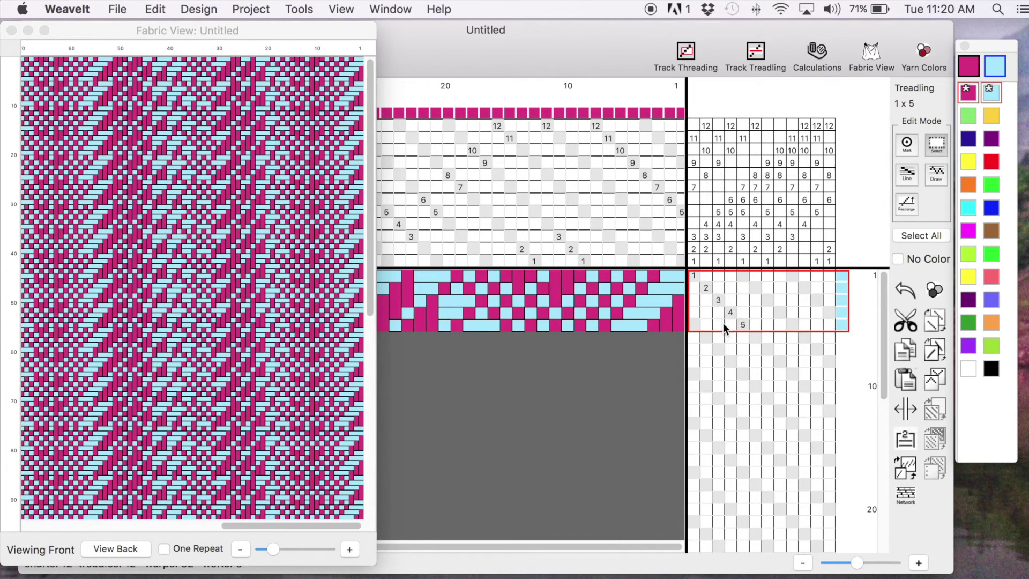
pyautogui.click(908, 469)
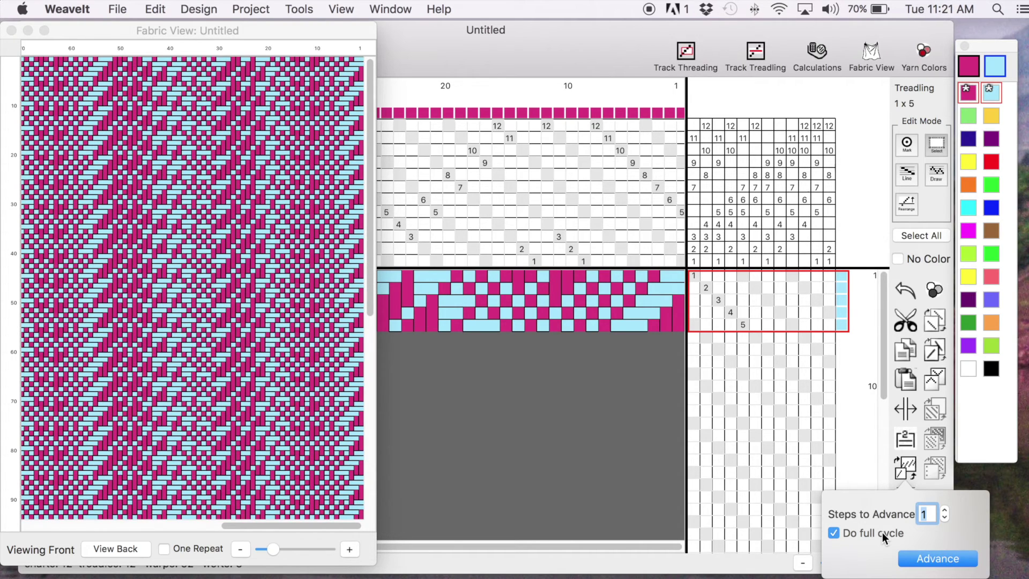
pyautogui.click(927, 562)
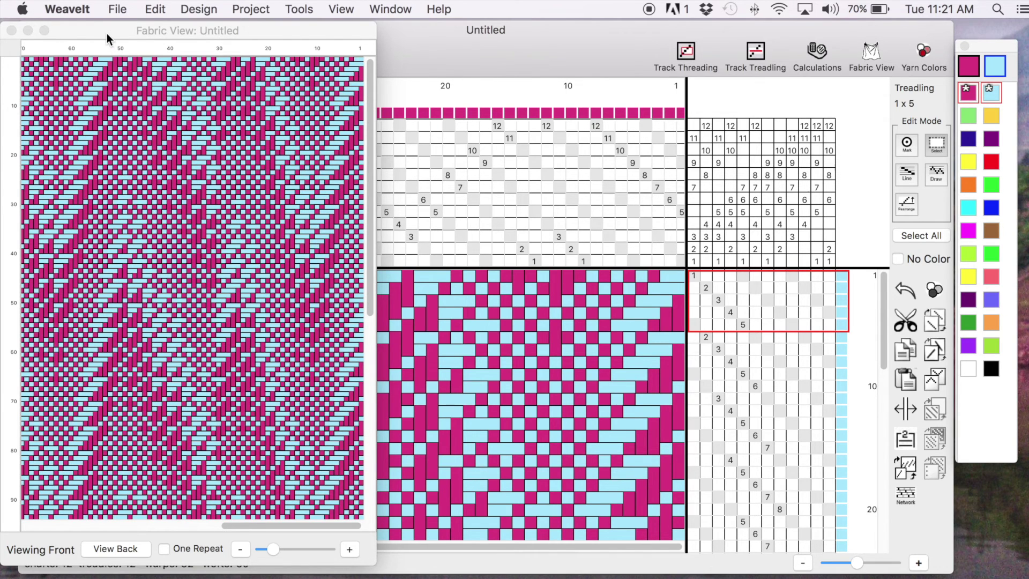
# - Enlarge the Fabric View, zoom it out twice, shrink it again and close it
pyautogui.moveTo(107, 33); pyautogui.dragTo(141, 31)
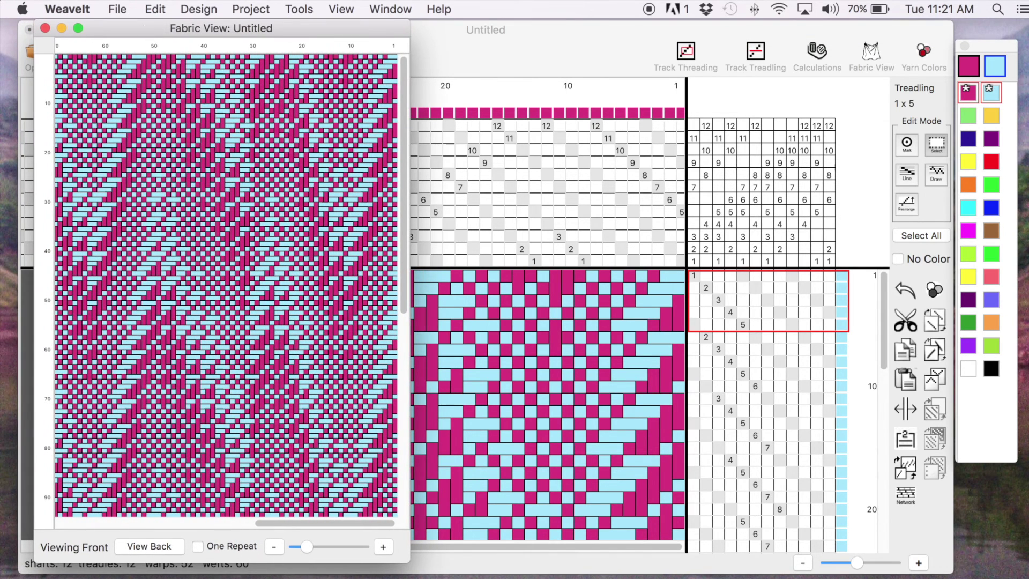
pyautogui.moveTo(406, 560); pyautogui.dragTo(627, 566)
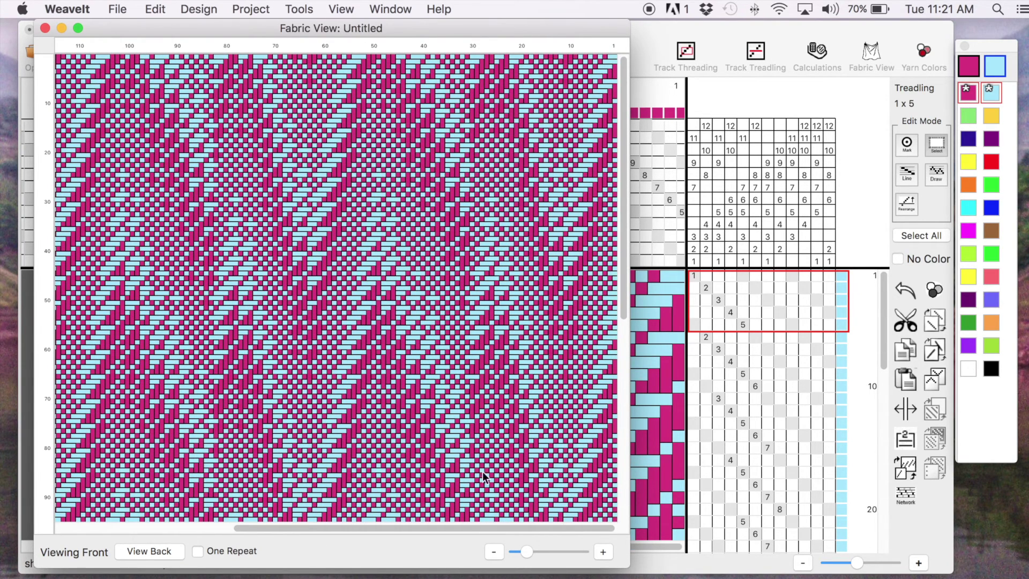
pyautogui.click(498, 554)
pyautogui.click(498, 554)
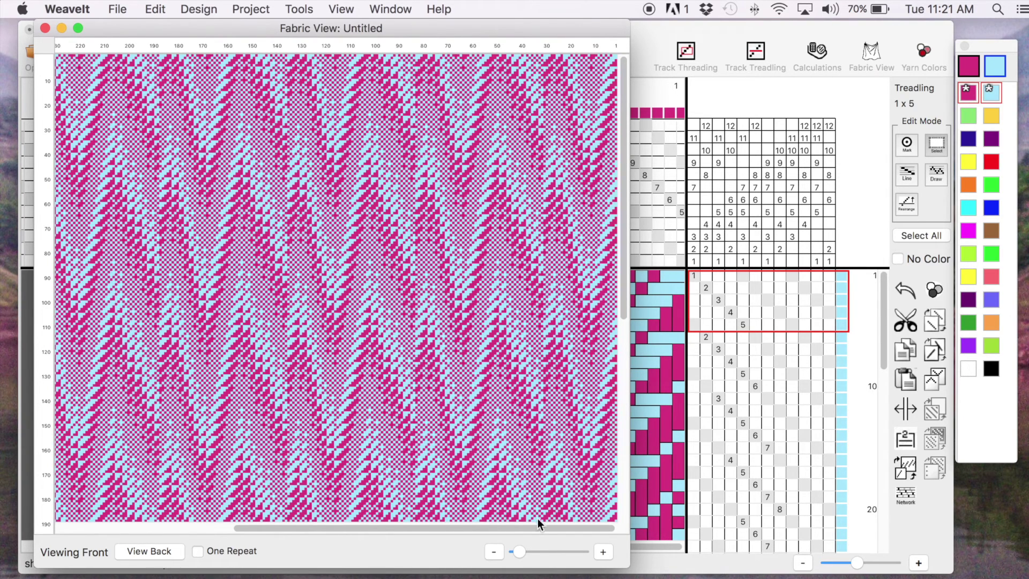
pyautogui.moveTo(623, 568); pyautogui.dragTo(467, 509)
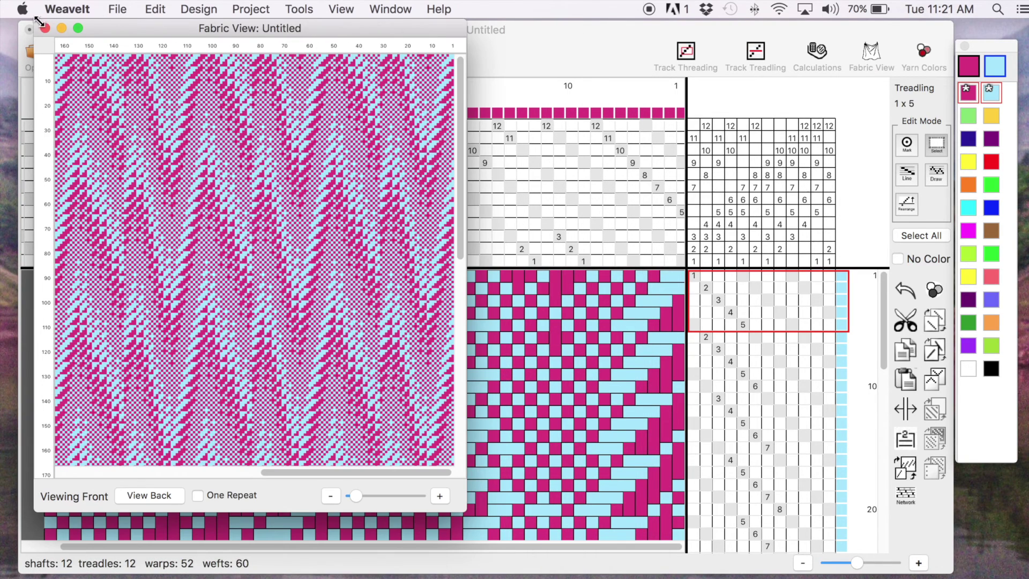
pyautogui.click(44, 28)
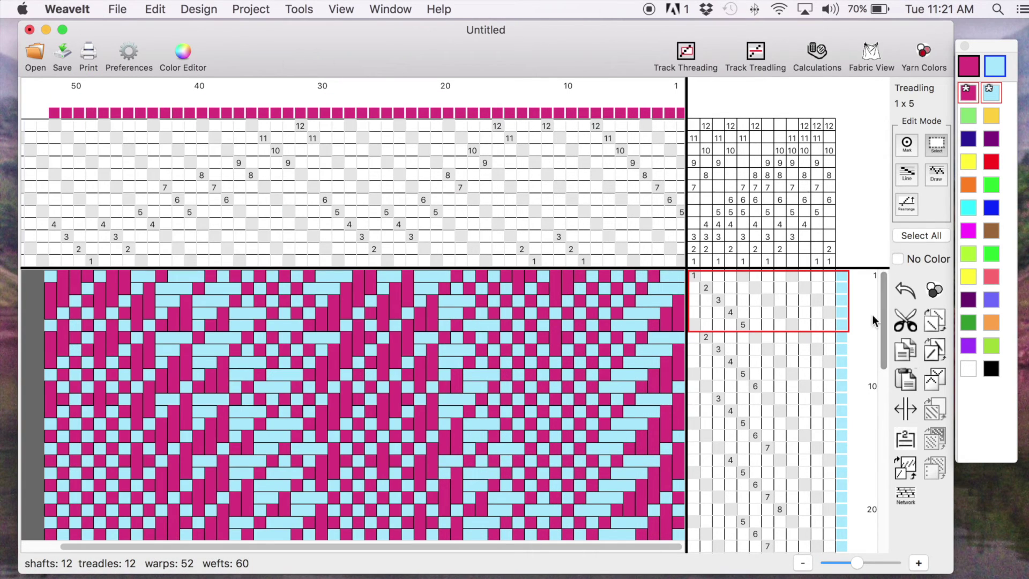
pyautogui.moveTo(839, 559); pyautogui.dragTo(834, 560)
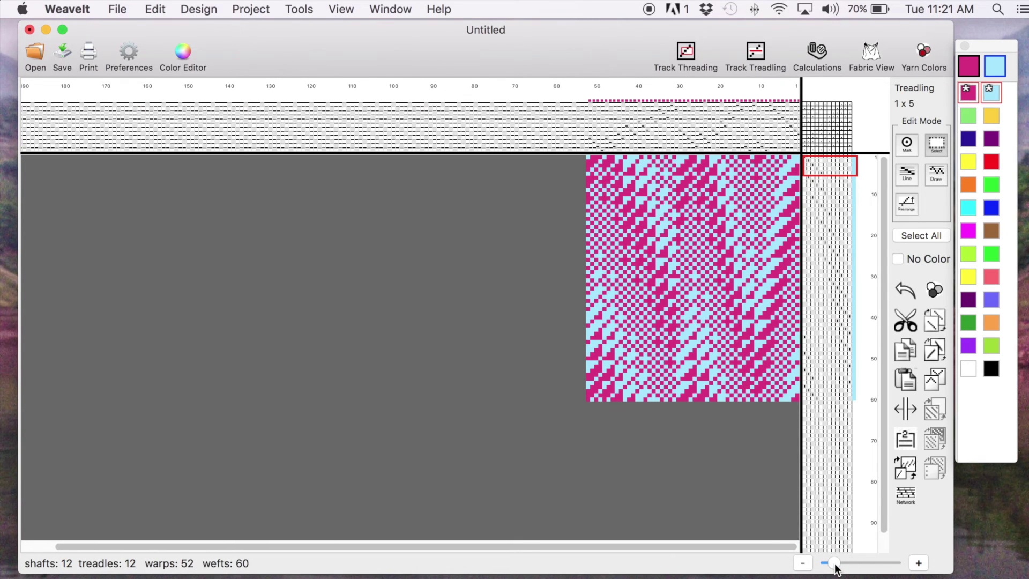
# - Zoom back in on the draft with the + button
pyautogui.click(919, 563)
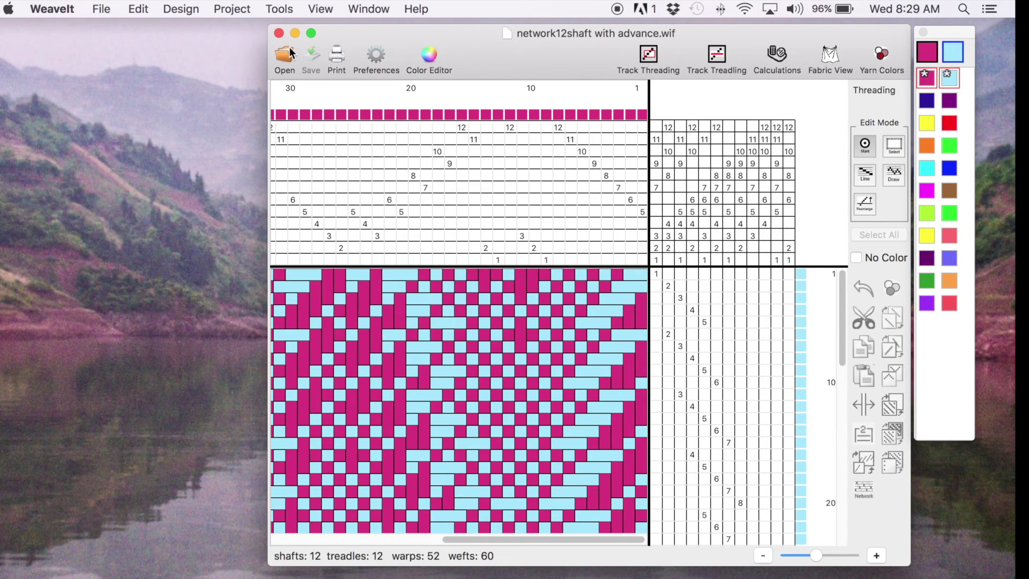
# - Add an opposite yellow parallel threading line at offset 6, leaving treadling unchanged
pyautogui.click(189, 12)
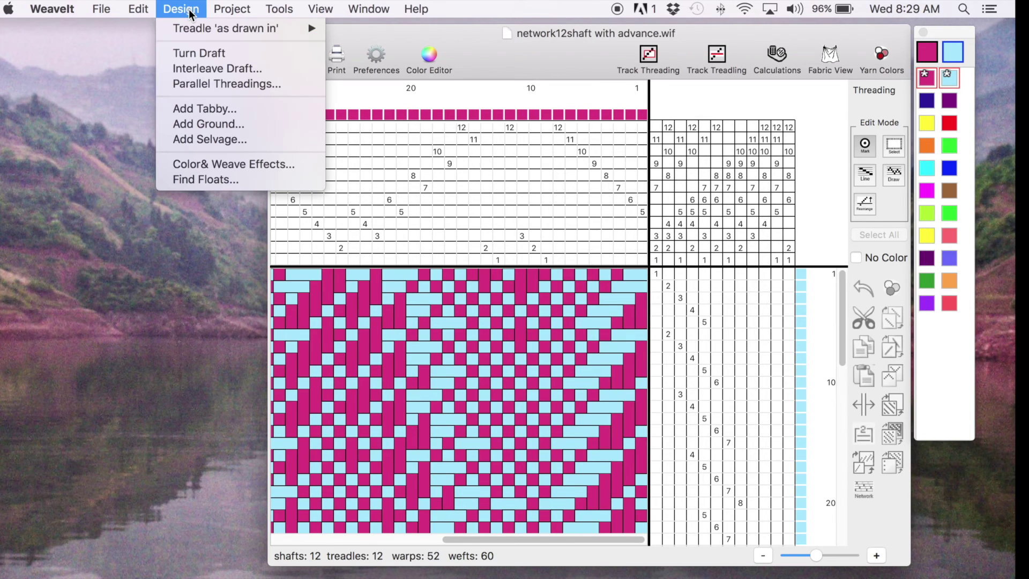
pyautogui.click(214, 86)
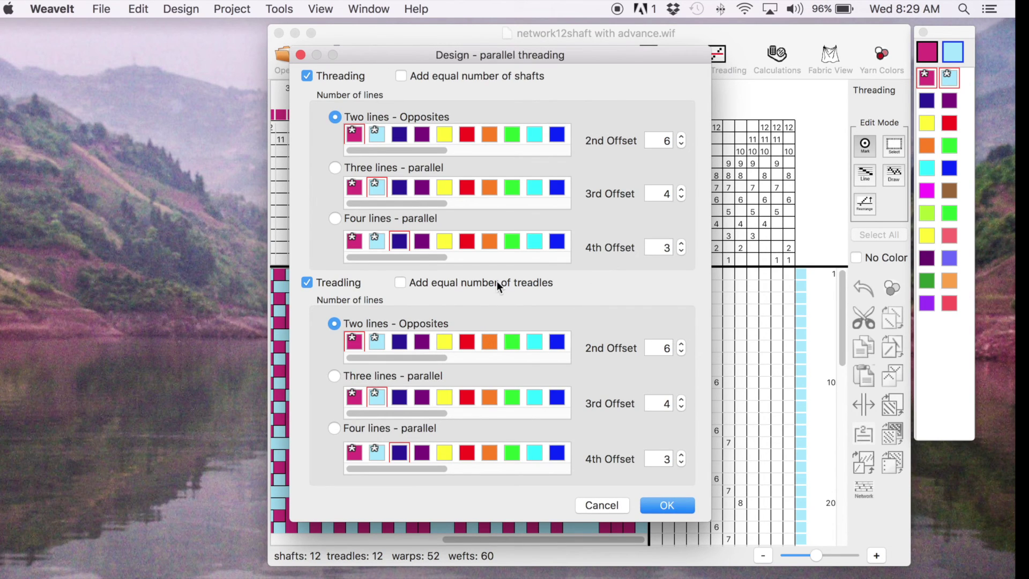
pyautogui.click(307, 284)
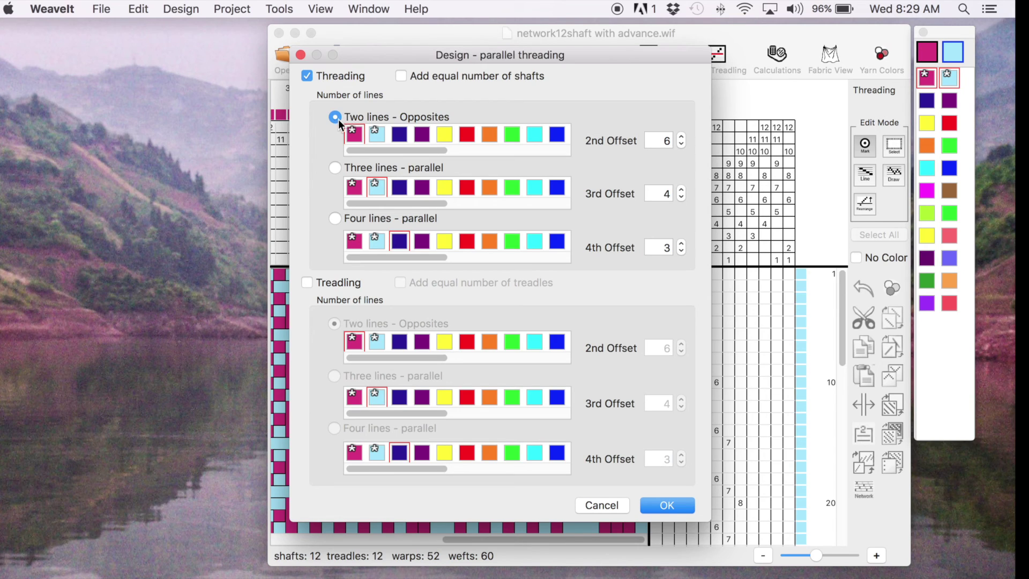
pyautogui.click(444, 135)
pyautogui.click(668, 505)
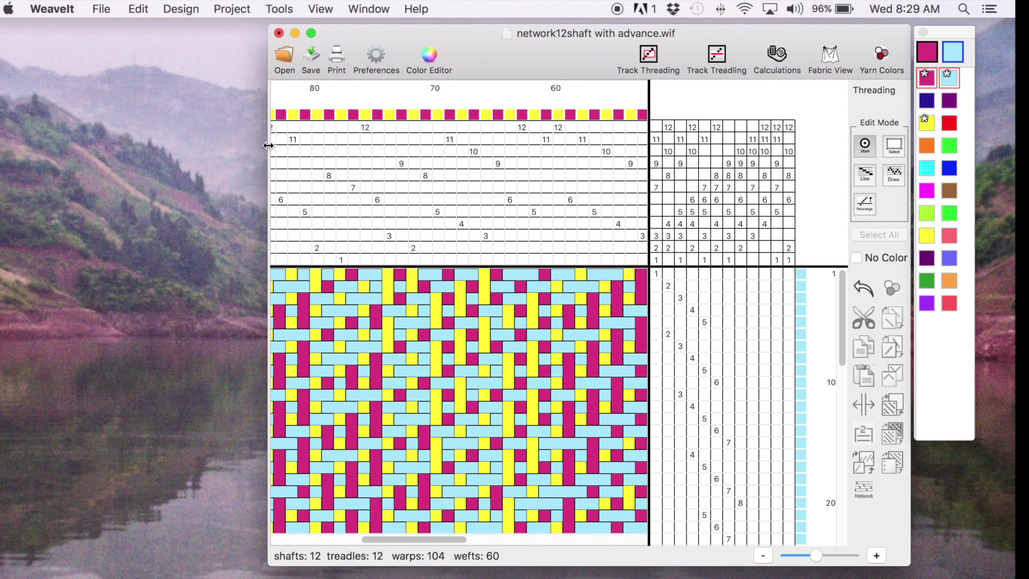
# - Widen the draft window and show Fabric View top-left, zoomed out to more repeats
pyautogui.moveTo(269, 142); pyautogui.dragTo(109, 147)
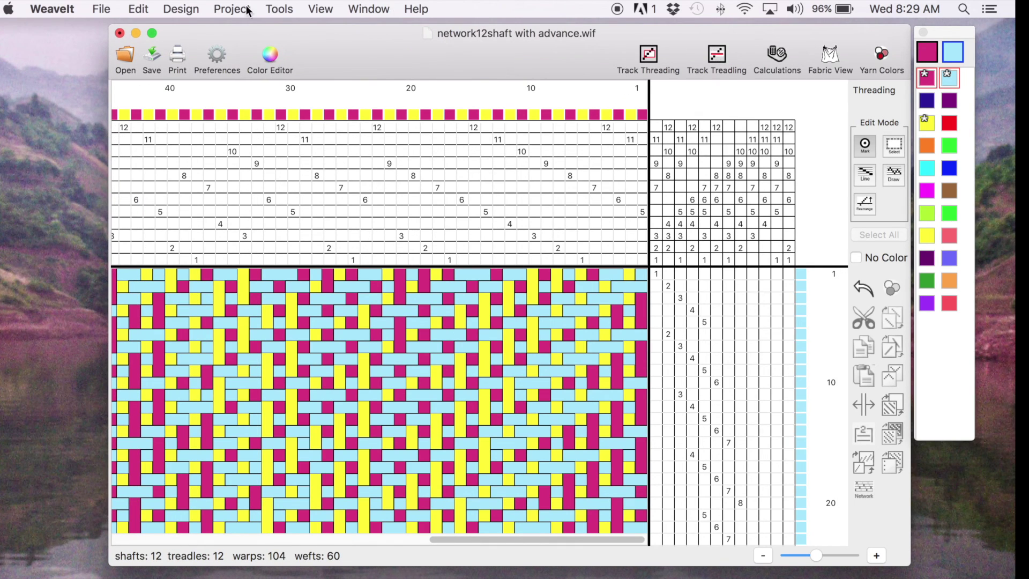
pyautogui.click(839, 65)
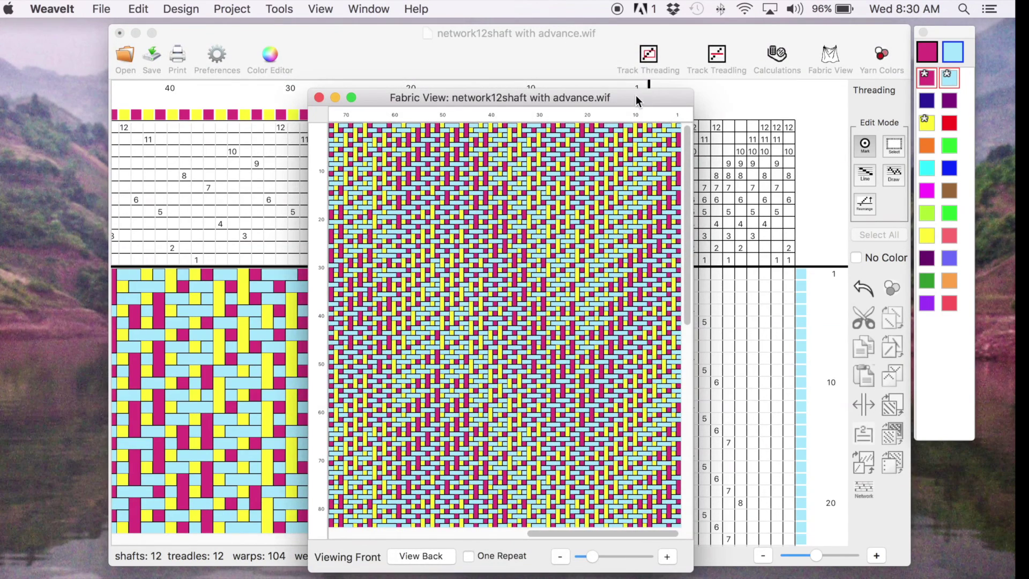
pyautogui.moveTo(635, 95); pyautogui.dragTo(441, 35)
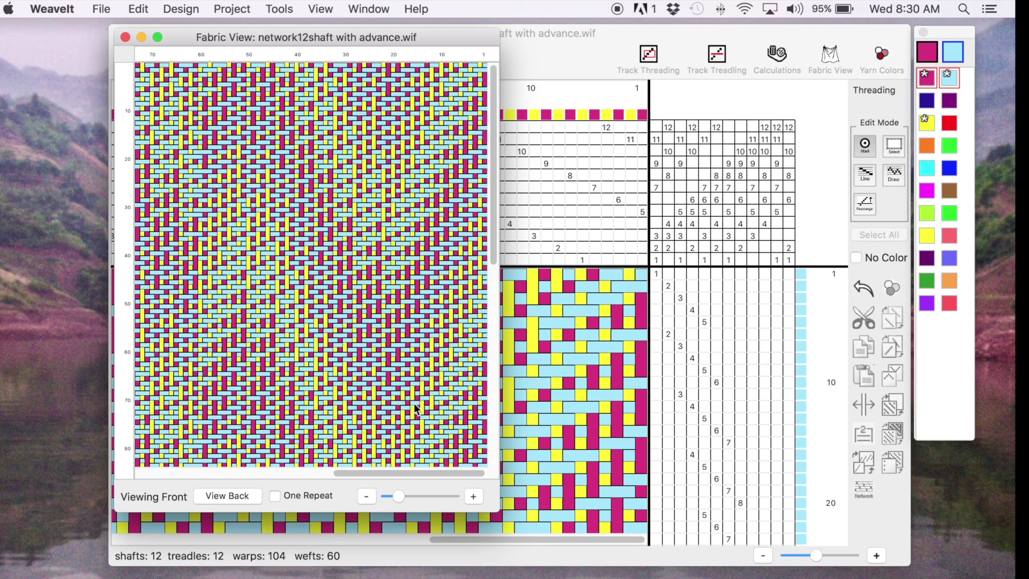
pyautogui.click(372, 497)
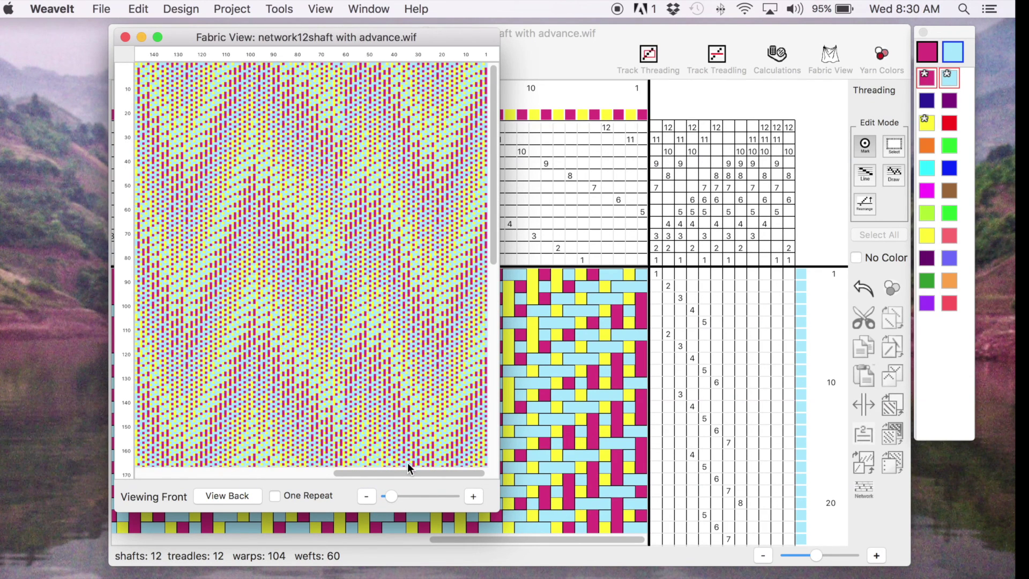